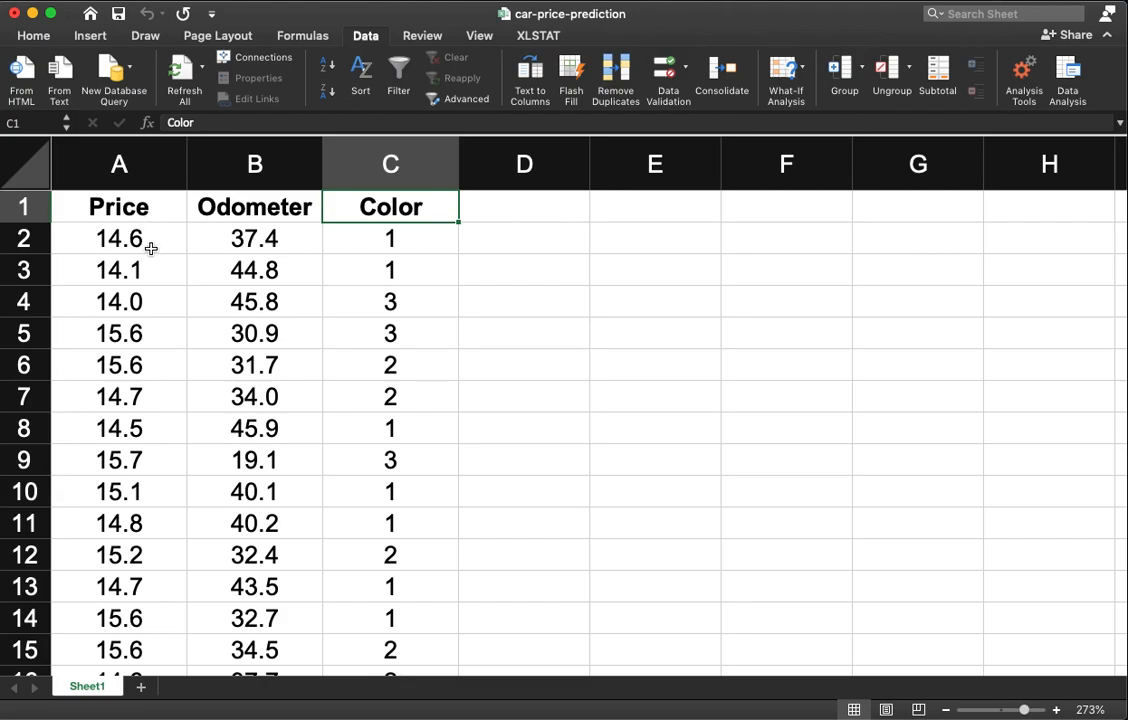
click(155, 244)
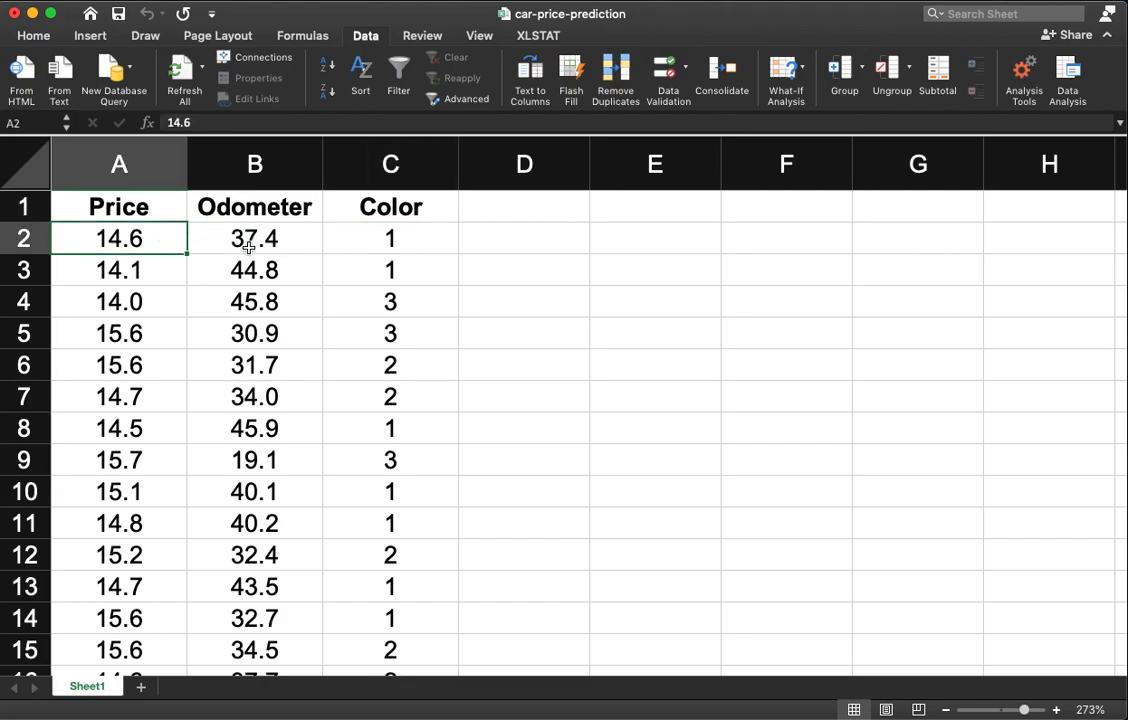
click(250, 250)
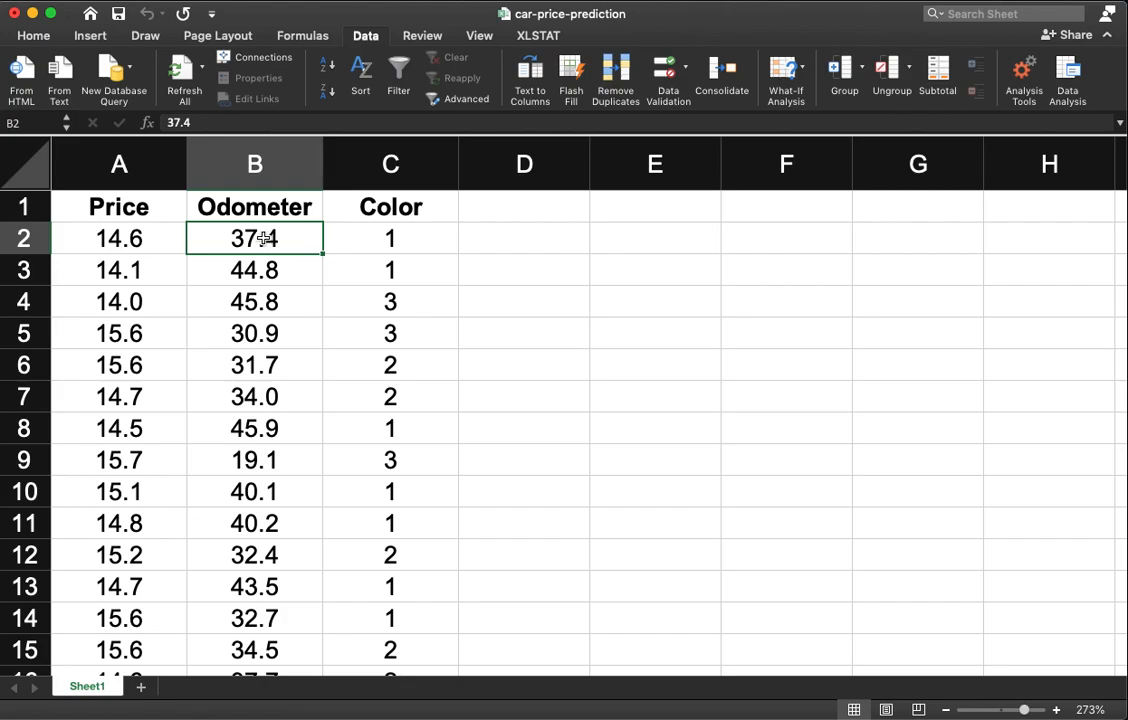
drag(262, 237, 273, 271)
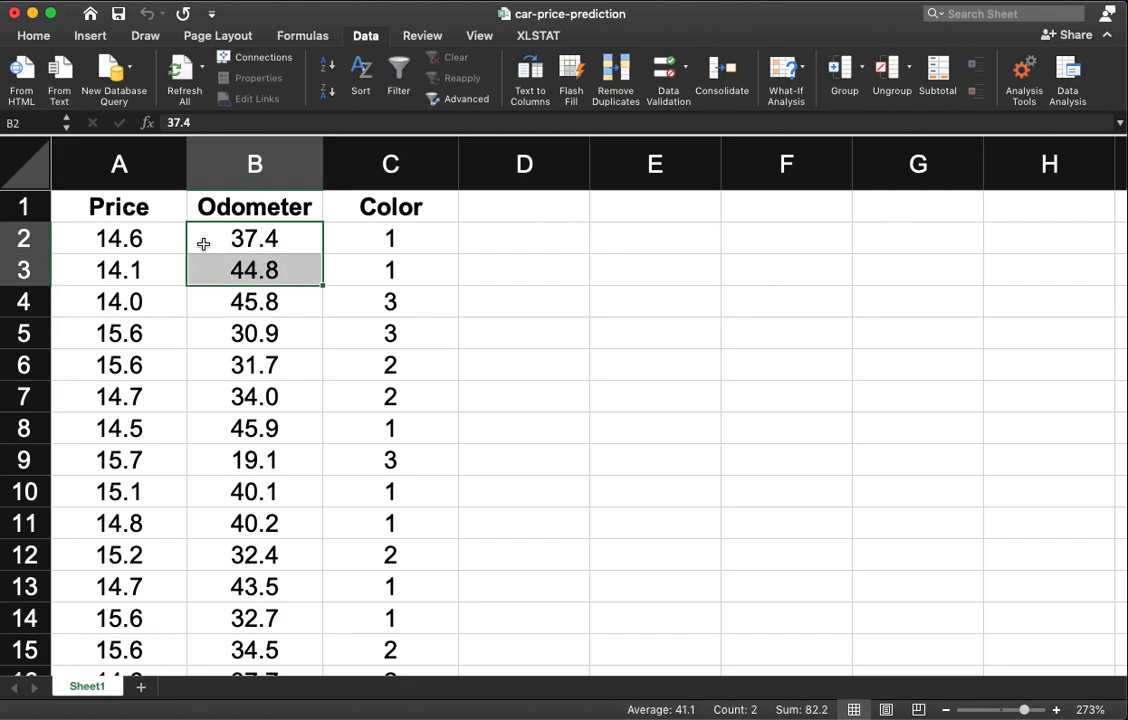
click(162, 241)
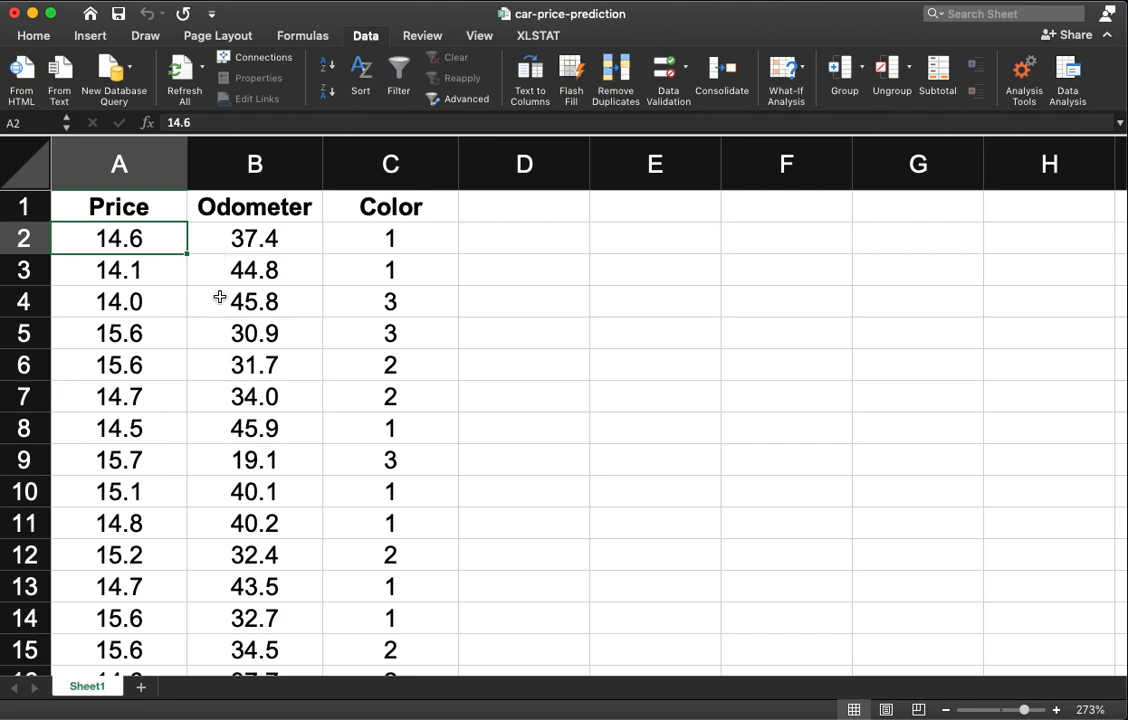
Open the Regression tool from the Data Analysis tools
click(365, 35)
click(36, 38)
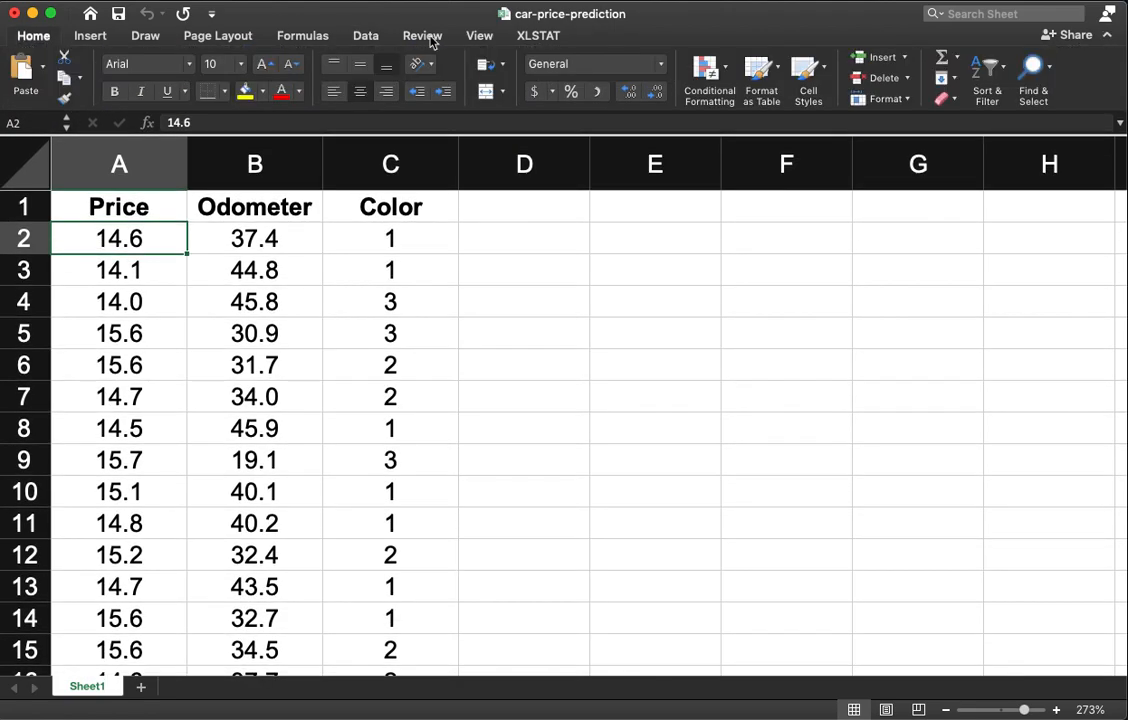
click(368, 36)
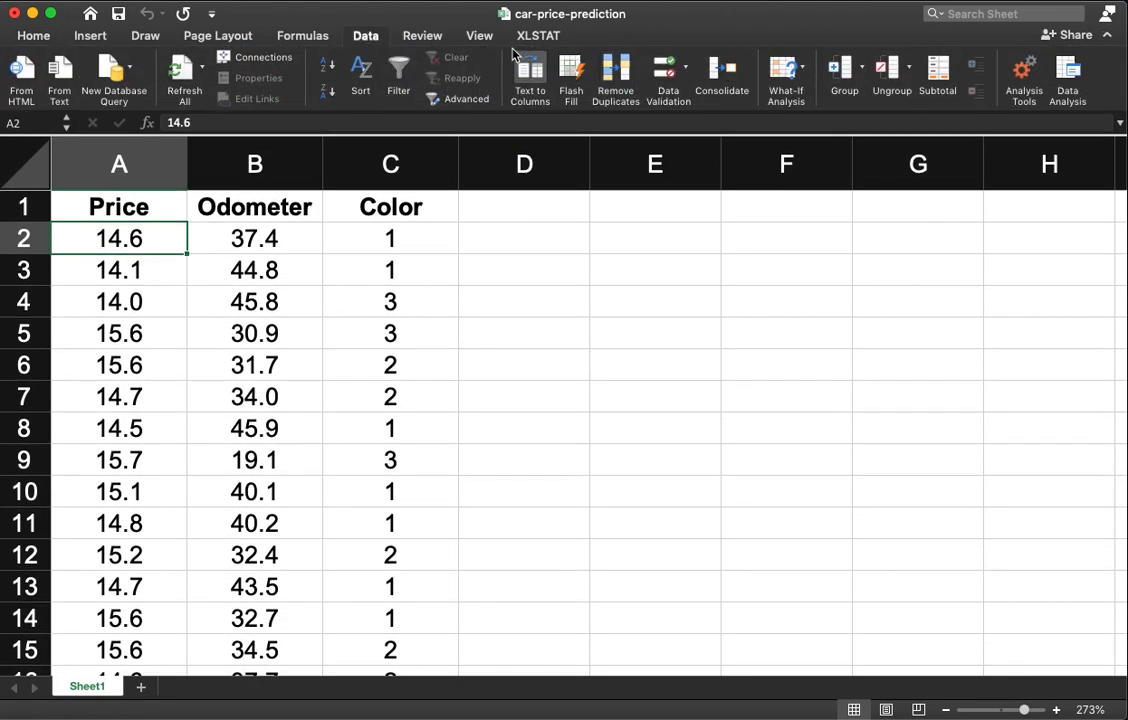
click(1068, 72)
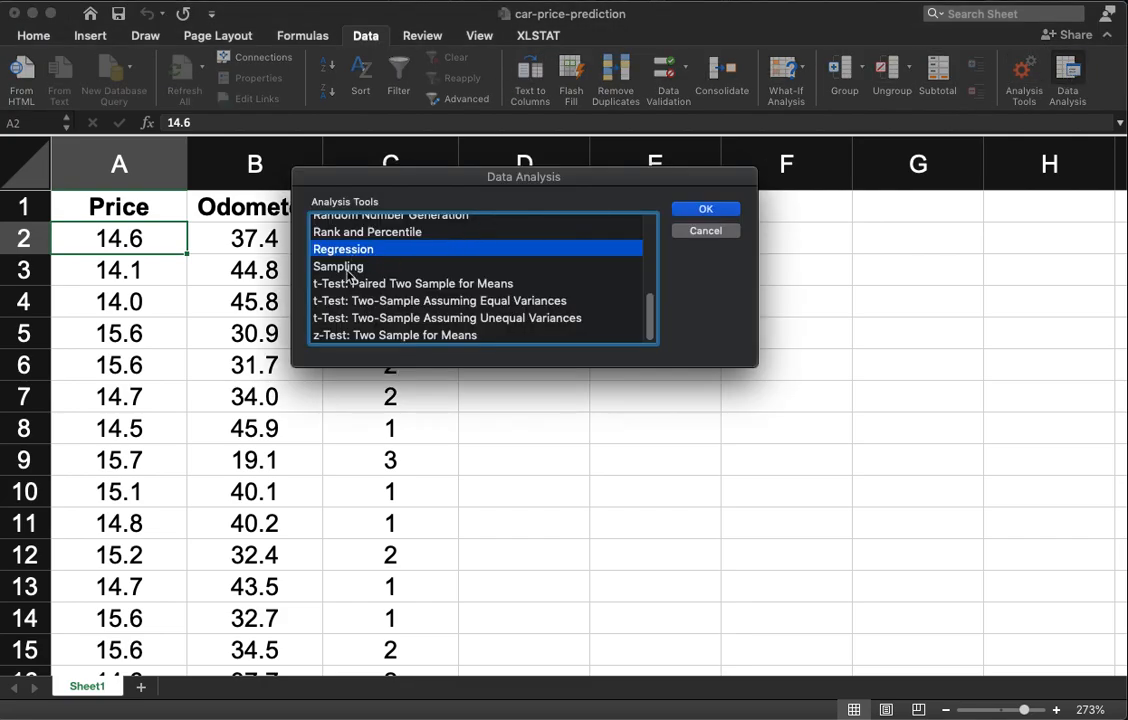
scroll(348, 275, up, 5)
scroll(360, 283, down, 5)
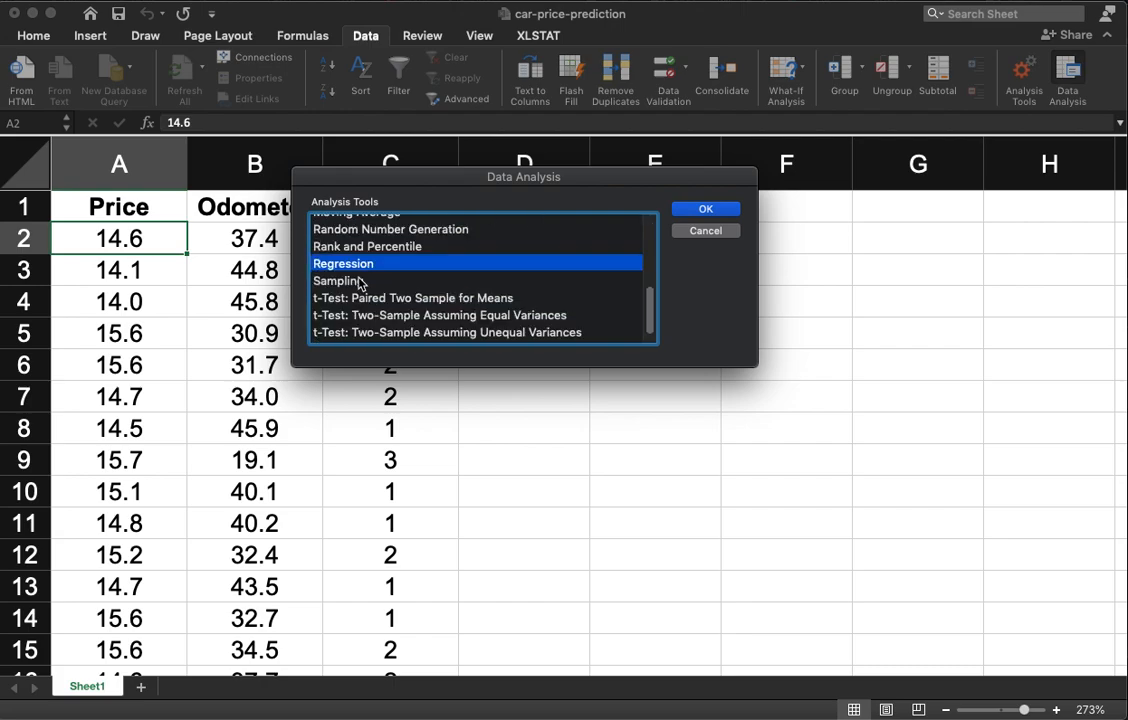
click(706, 212)
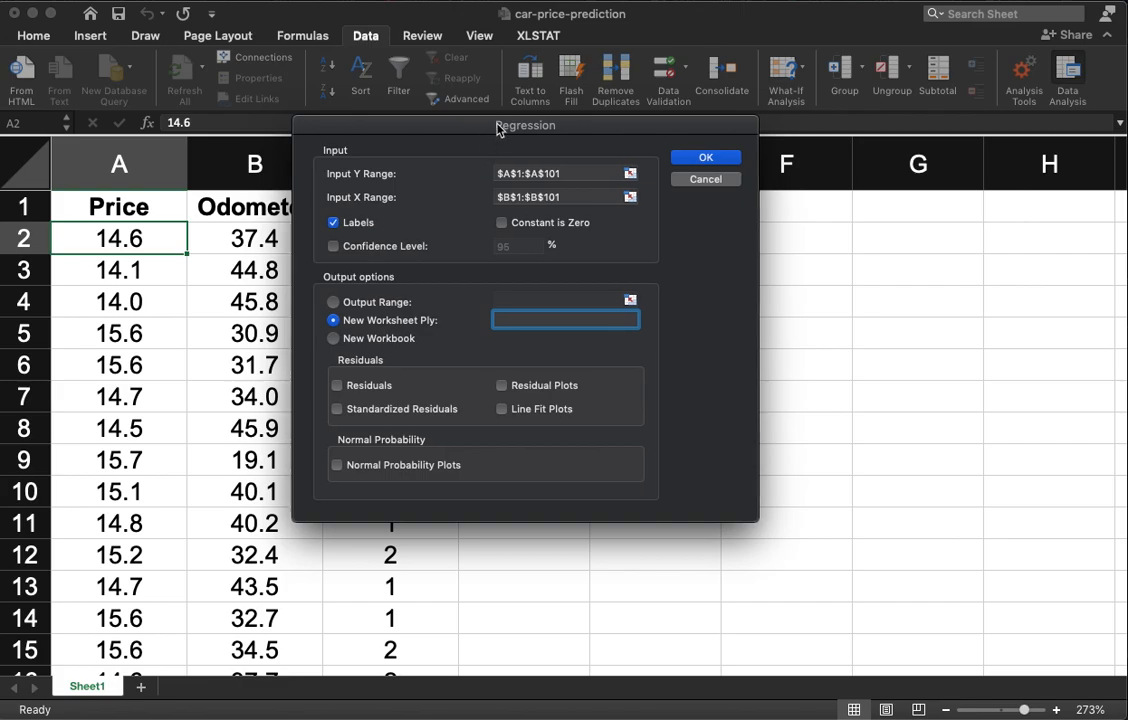
Set the regression's Input Y Range to the Price column with its header, $A$1:$A$101
drag(498, 128, 686, 110)
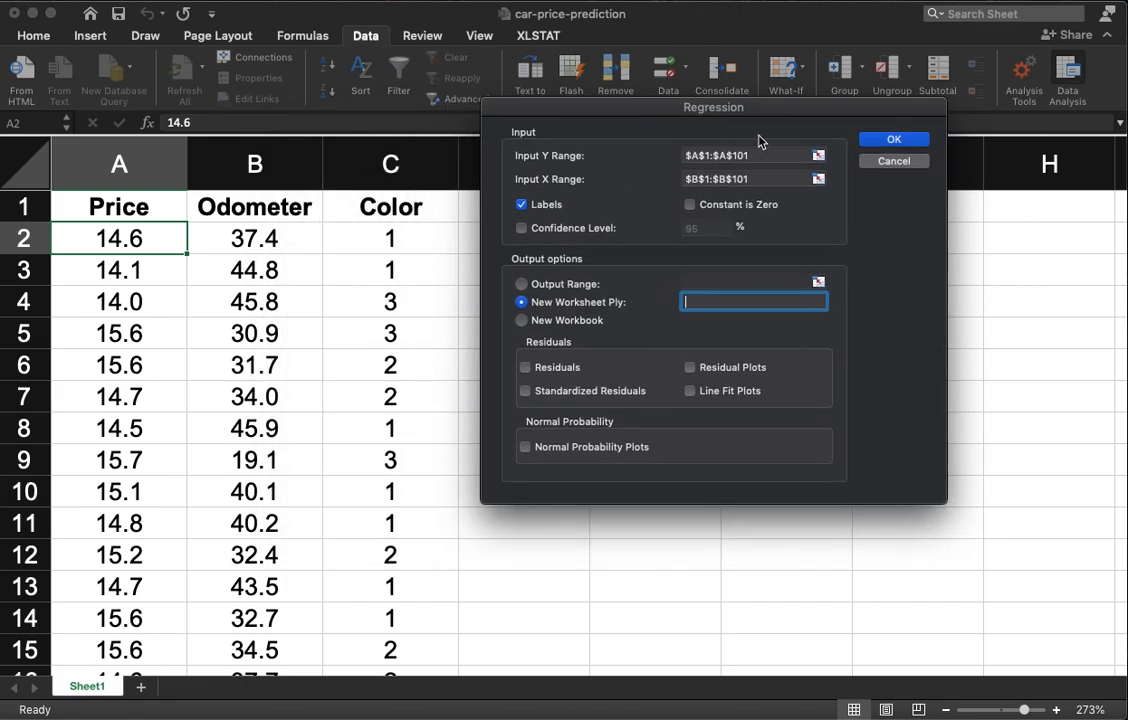
click(818, 155)
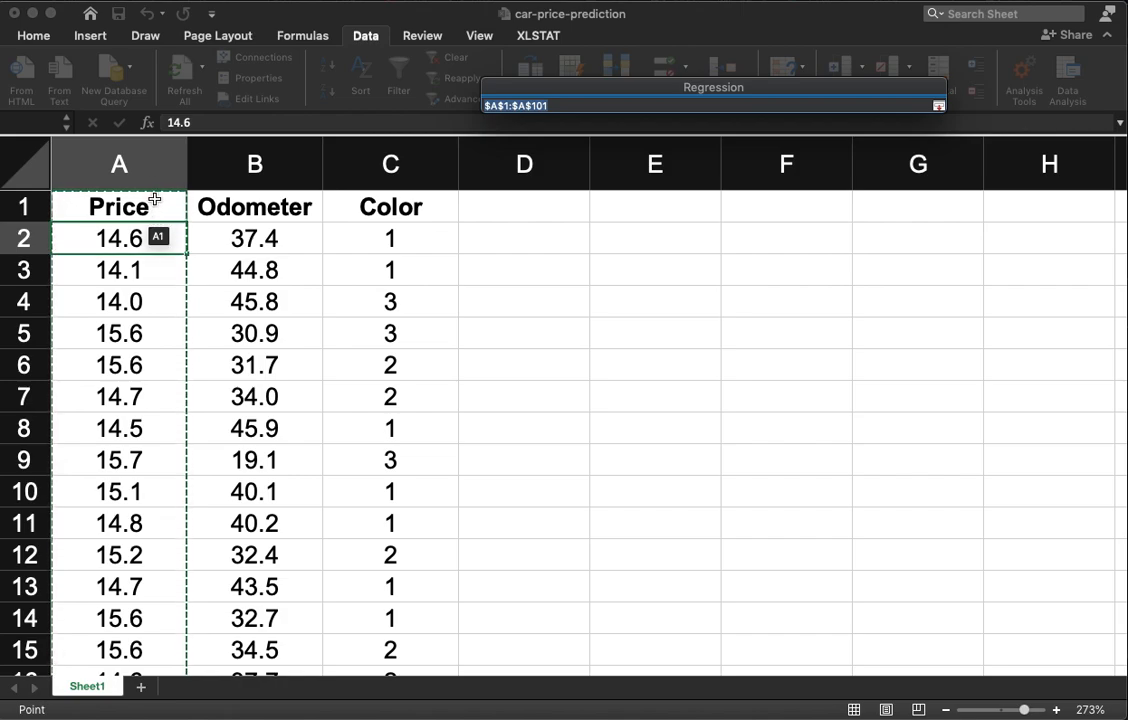
click(155, 203)
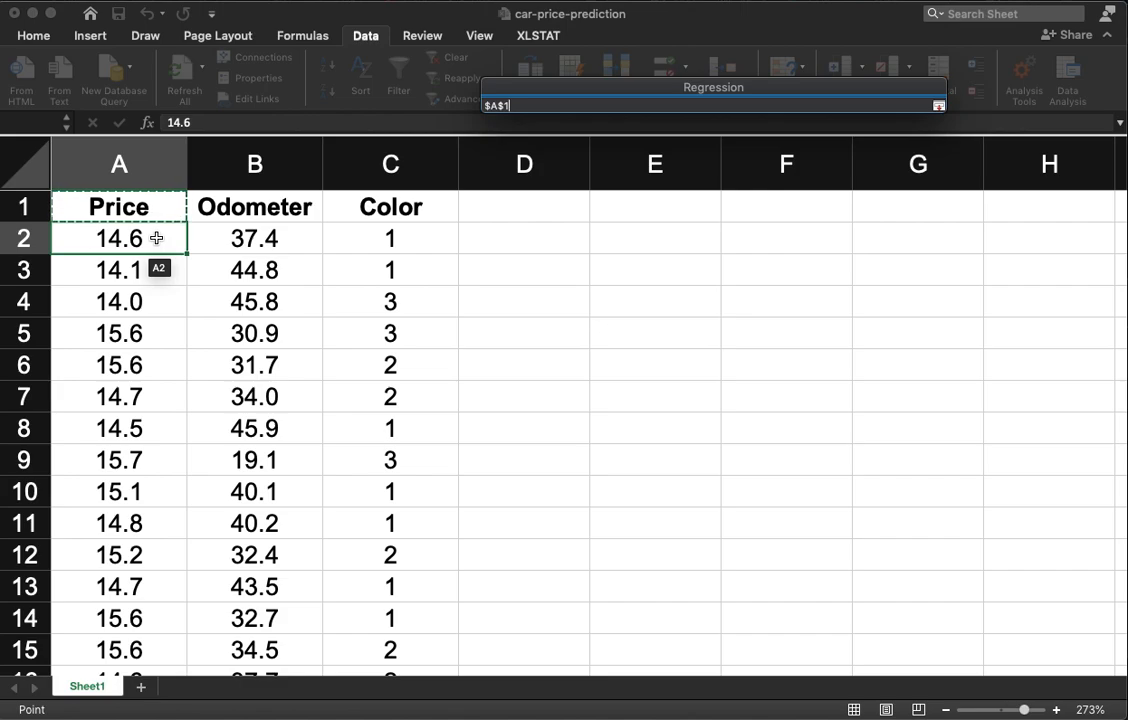
key(ctrl+shift+Down)
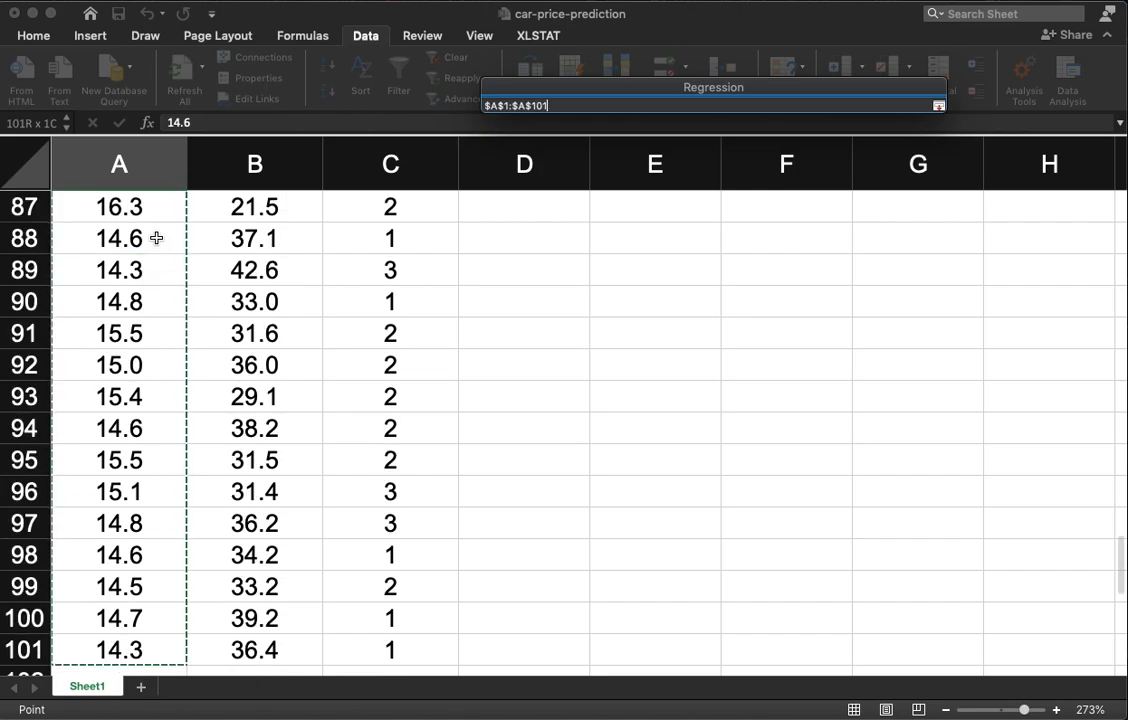
key(Return)
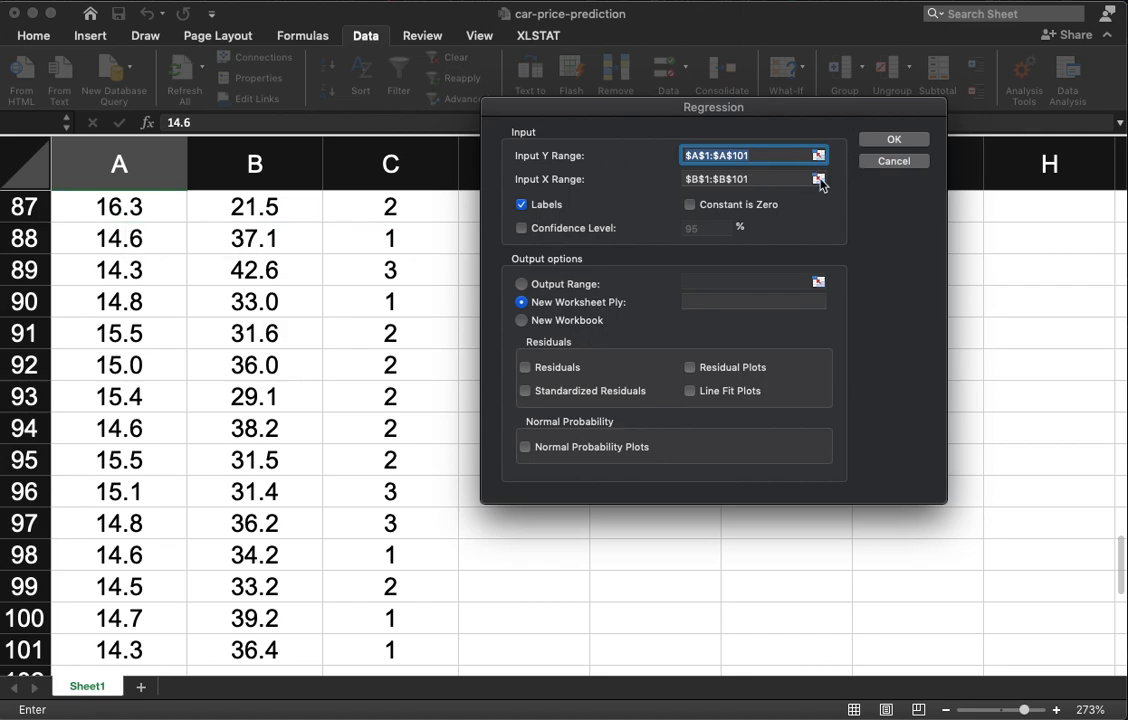
Set the regression's Input X Range to the Odometer column with its header, $B$1:$B$101
click(818, 180)
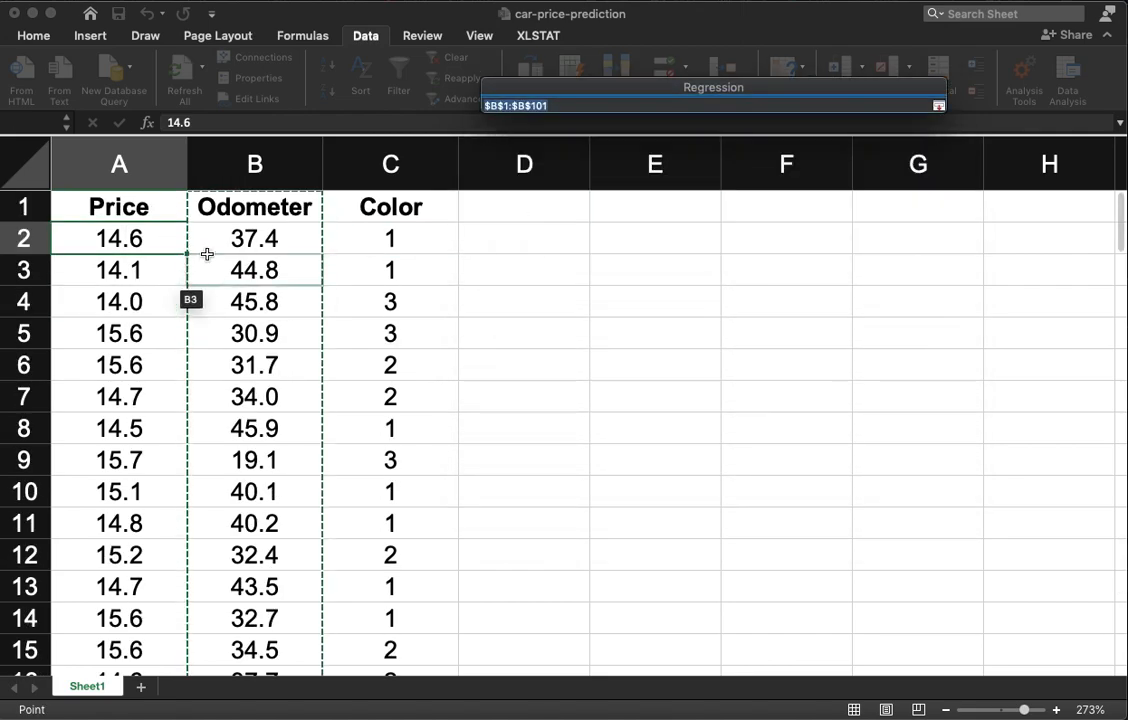
click(277, 210)
key(ctrl+shift+Down)
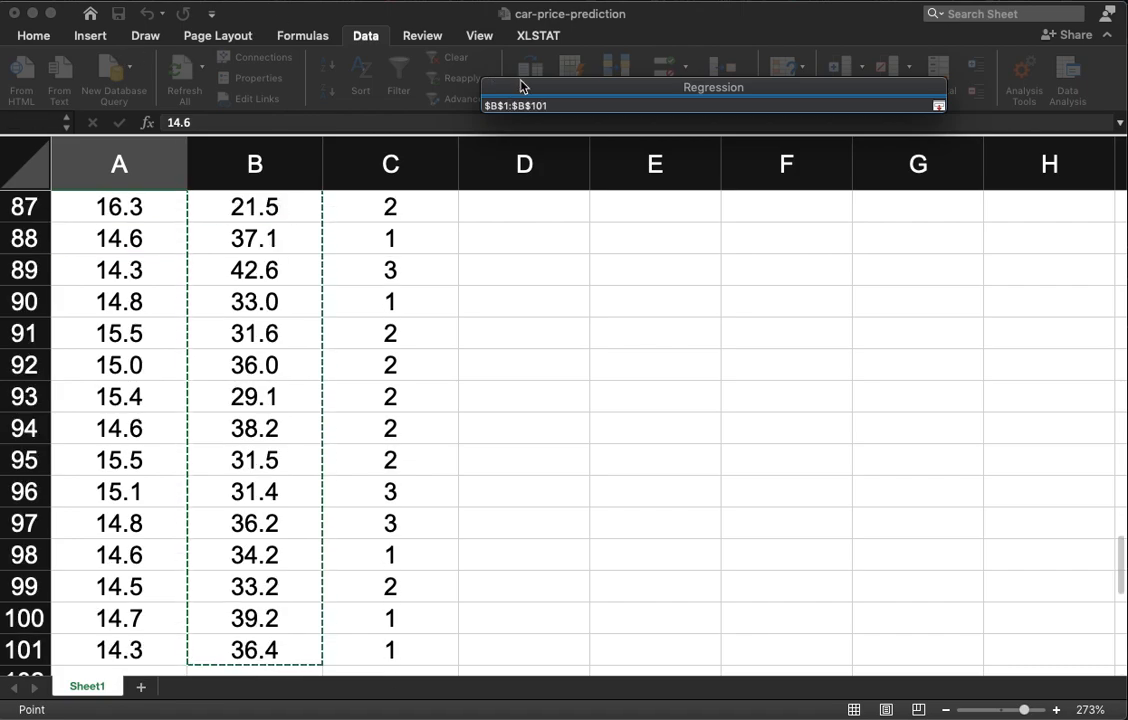
key(Return)
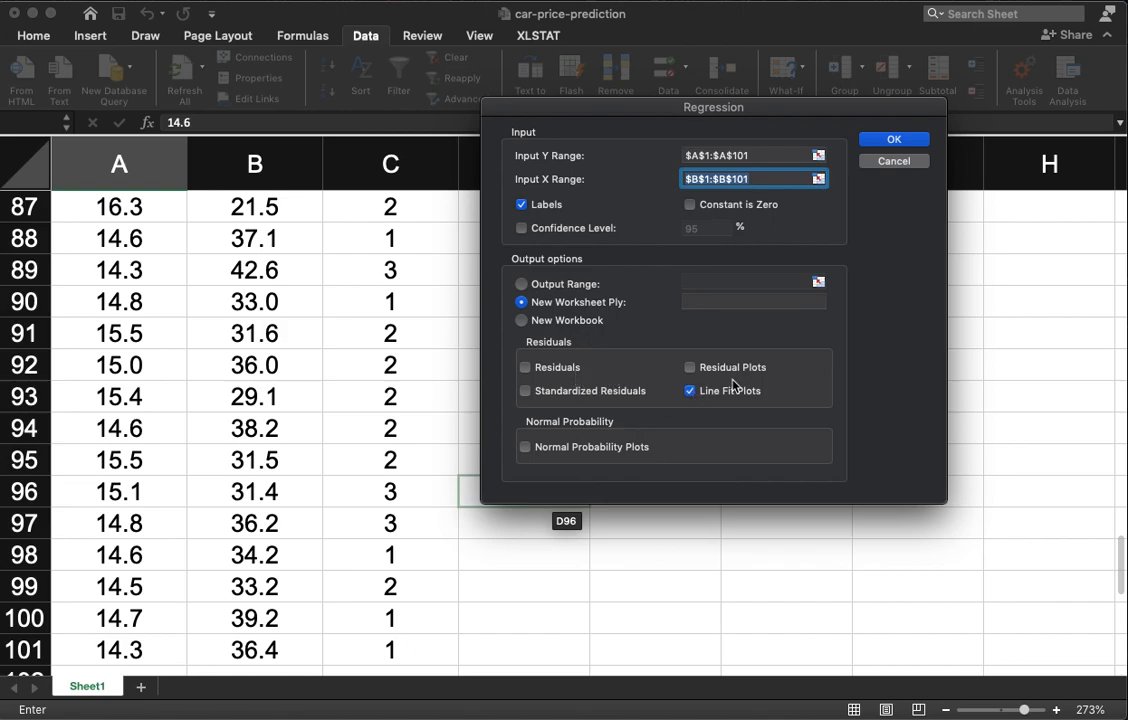
Run the regression with Labels and Line Fit Plots enabled, sending the output to a new worksheet
click(894, 140)
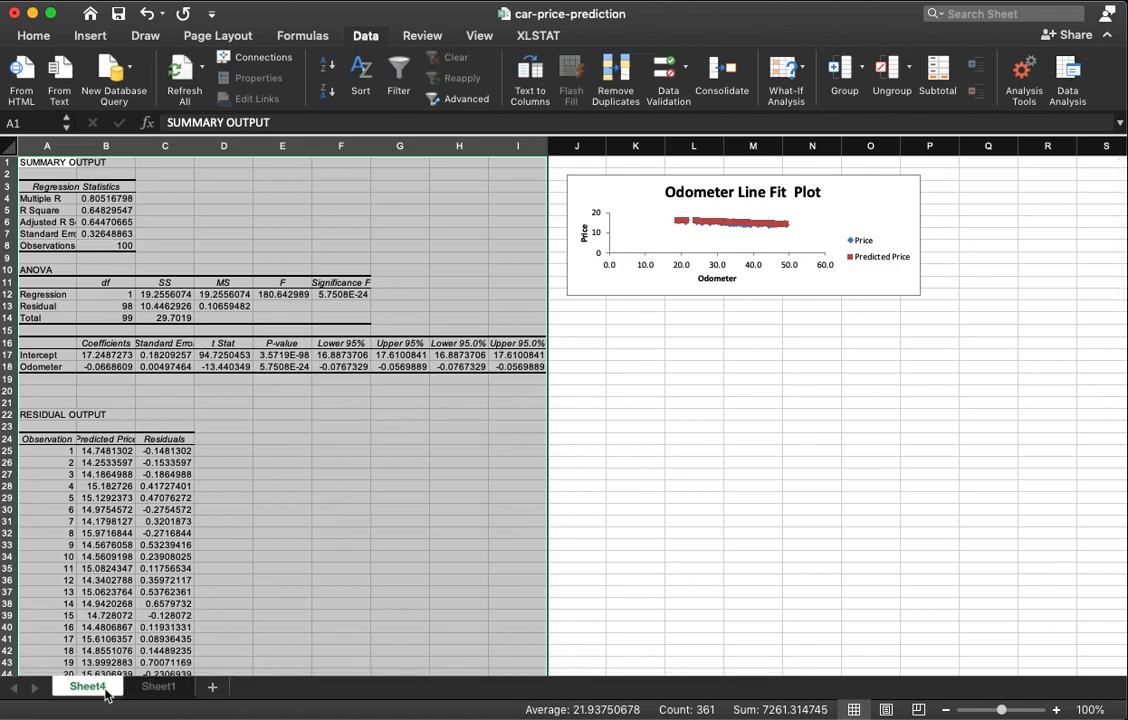
click(364, 415)
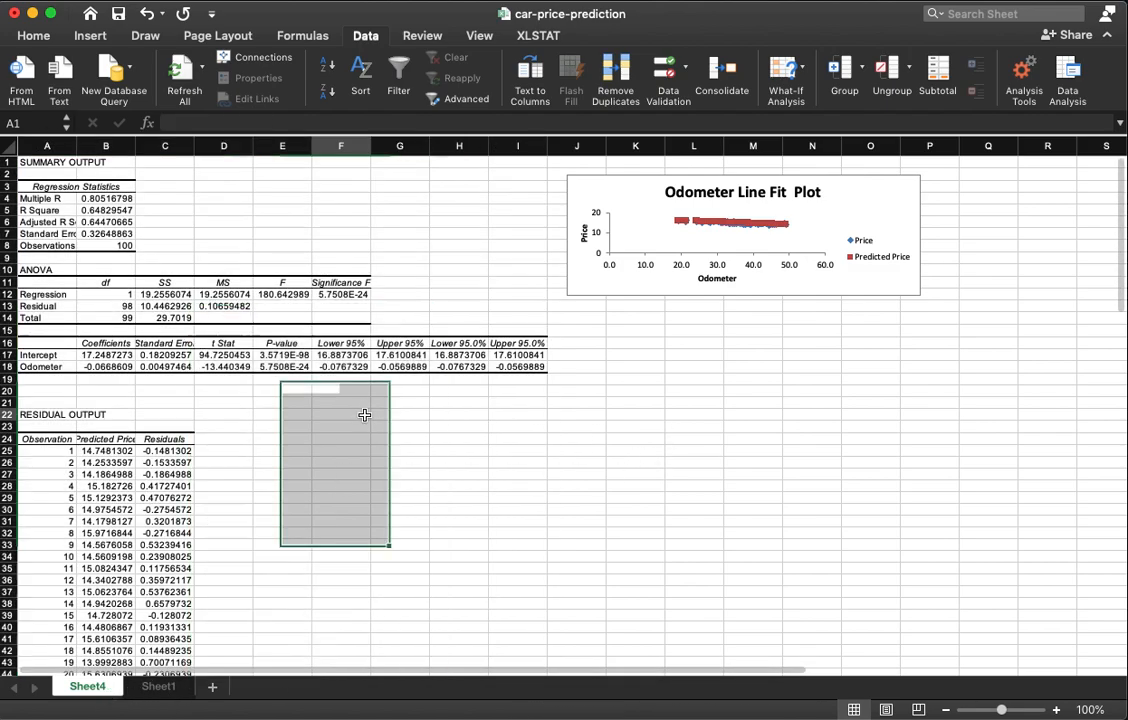
Stretch the Odometer Line Fit Plot chart down to about row 39 and widen column A to fit its labels
click(628, 289)
drag(569, 296, 583, 617)
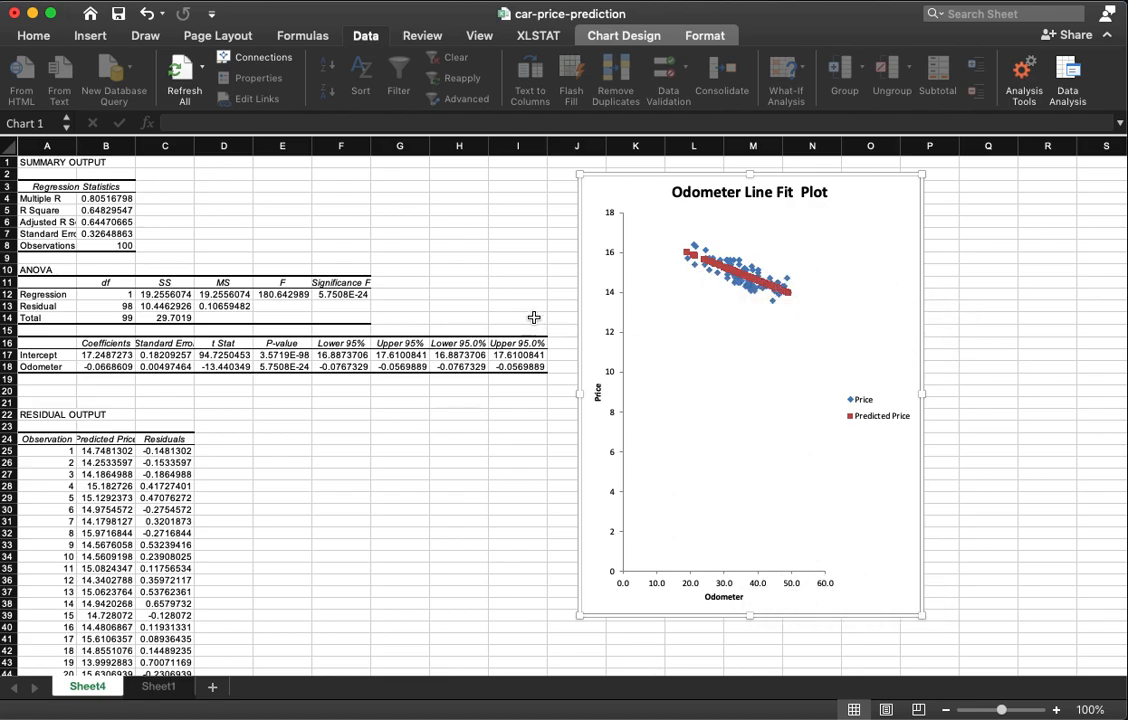
drag(73, 145, 115, 145)
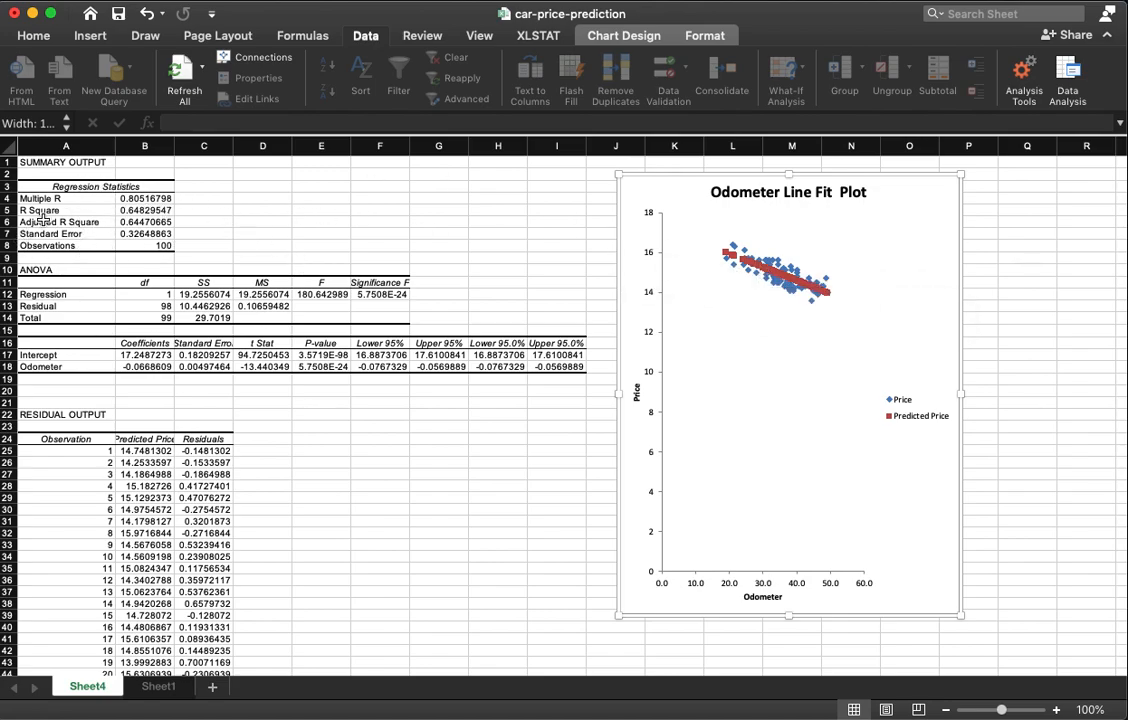
Calculate the R Square value as a percentage figure in cell C5 with the formula =B5*100
drag(82, 210, 168, 210)
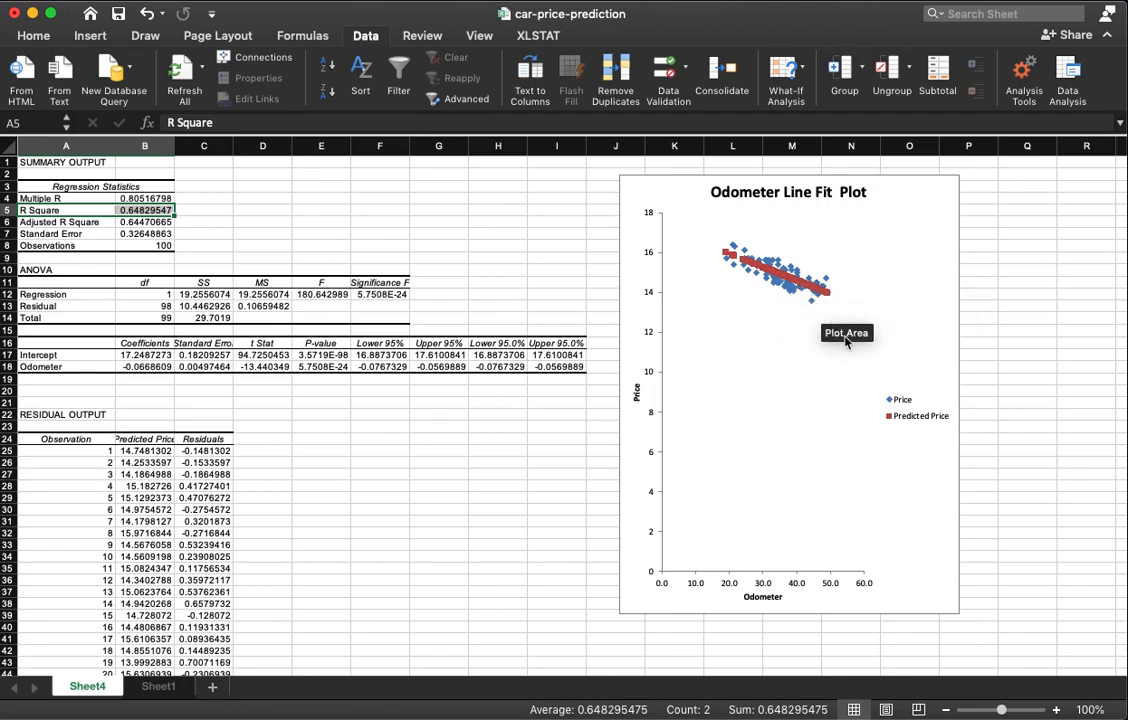
click(185, 210)
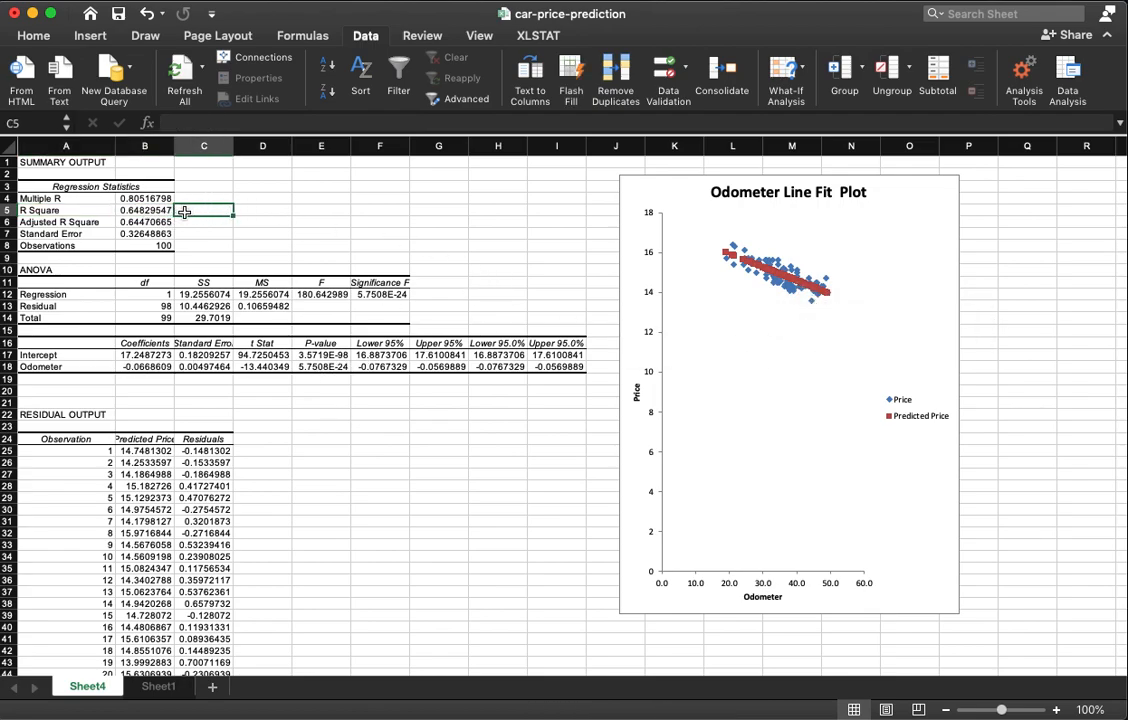
click(162, 210)
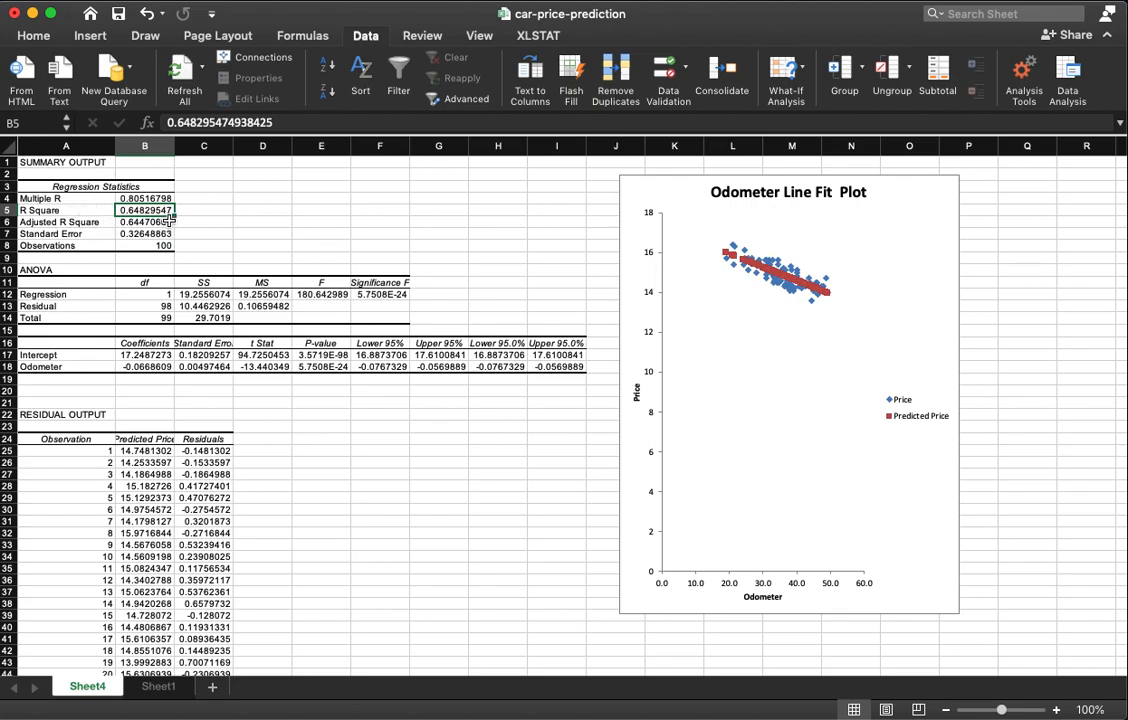
click(221, 213)
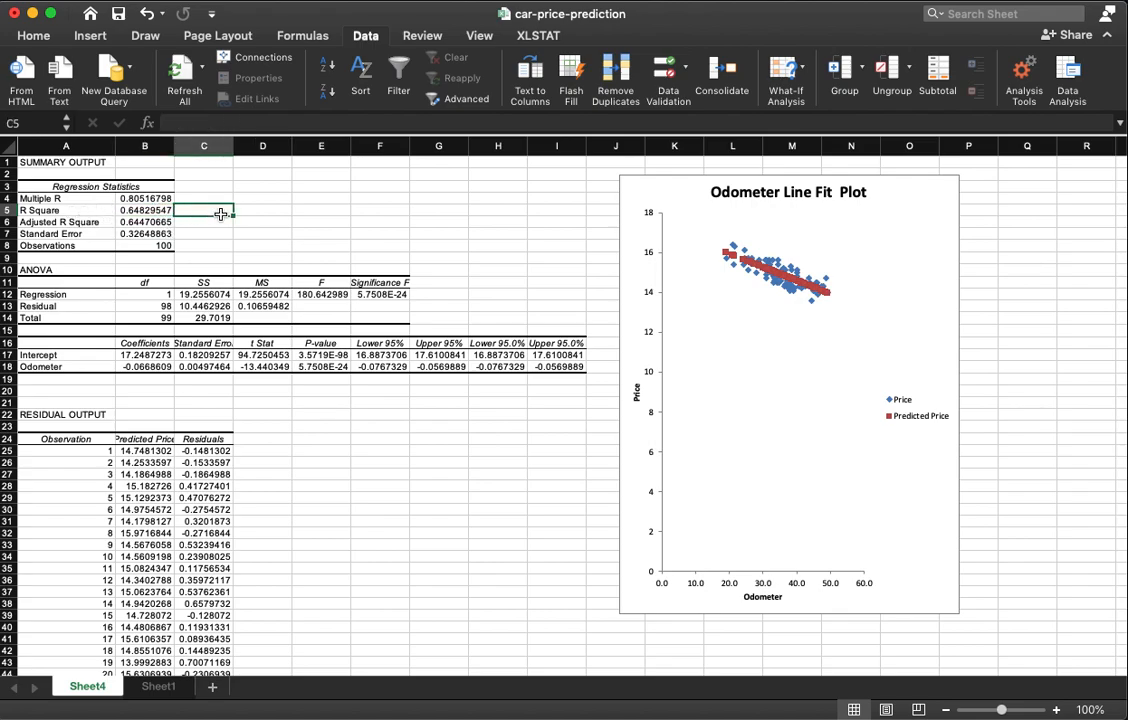
text(=)
key(Left)
text(*100)
key(Return)
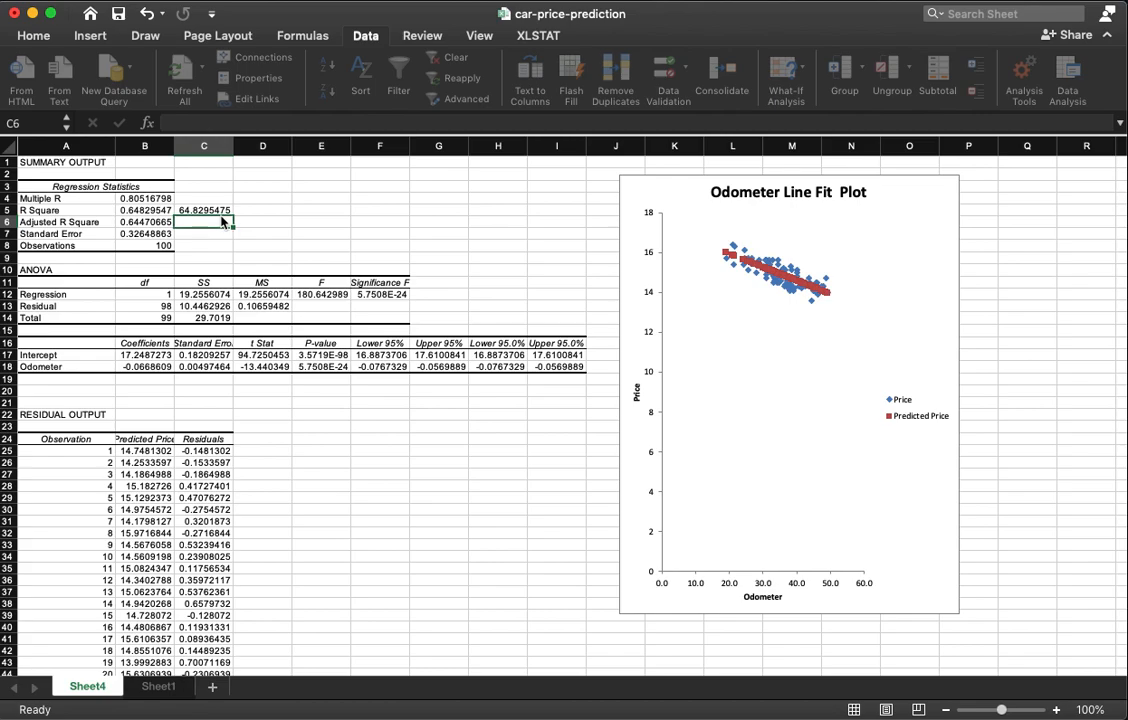
Try the Percentage number format on cell C5 and return the cell to the General format
click(221, 212)
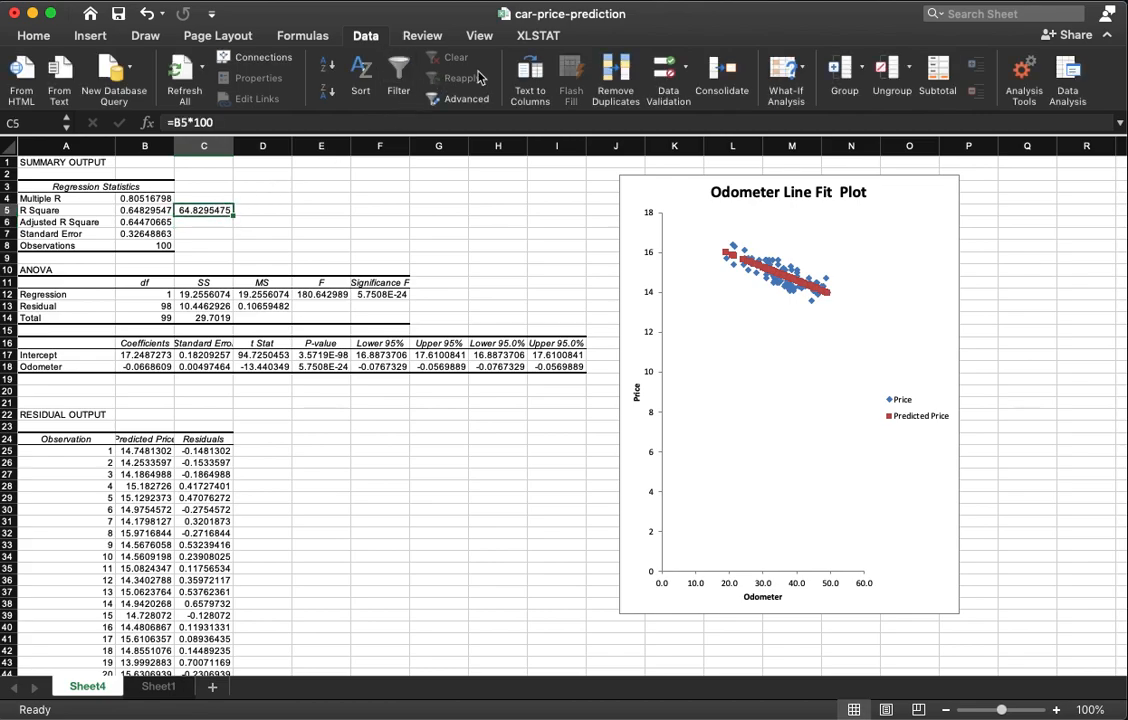
click(31, 35)
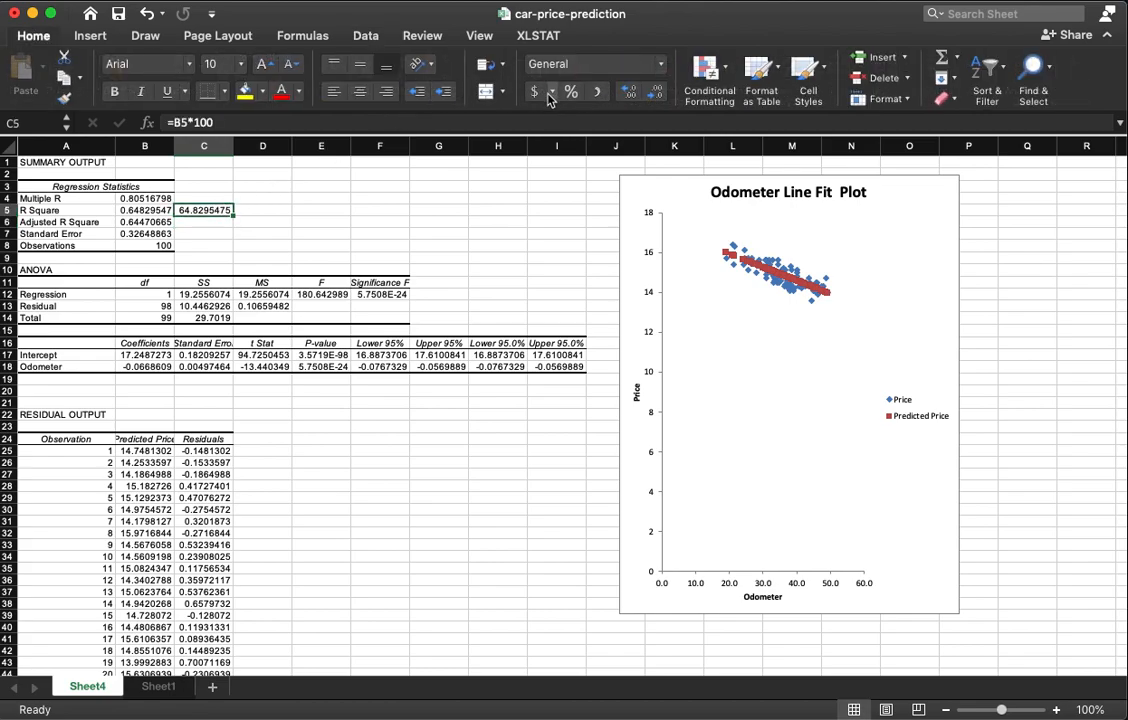
click(572, 92)
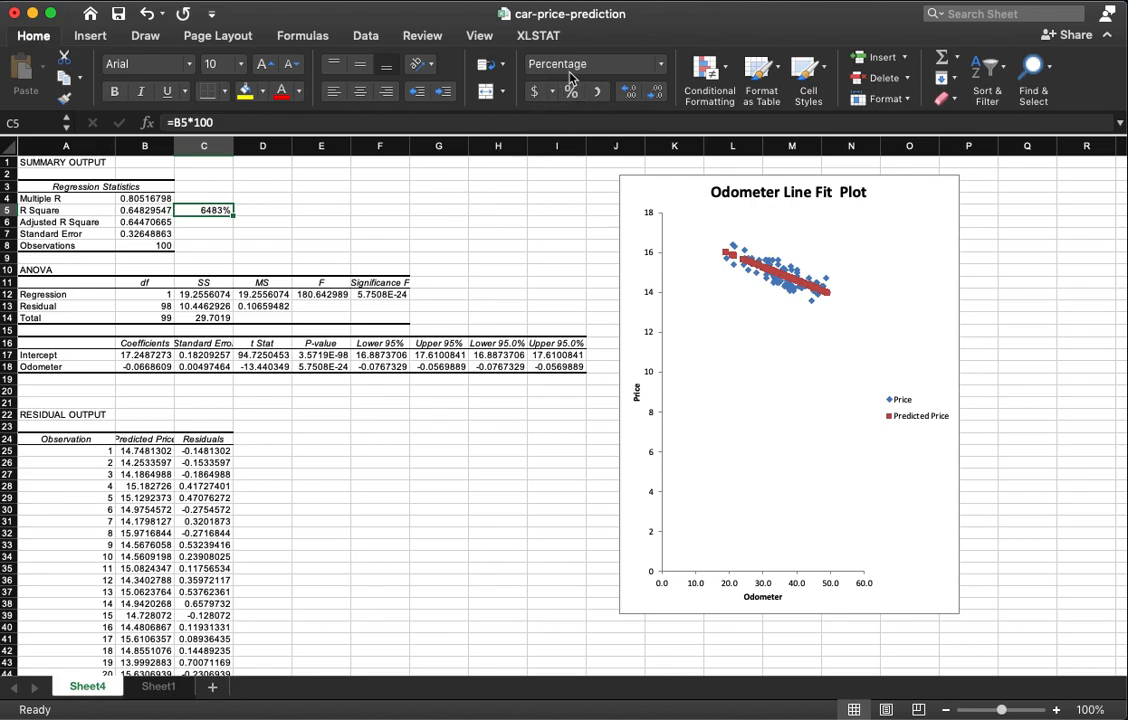
click(585, 64)
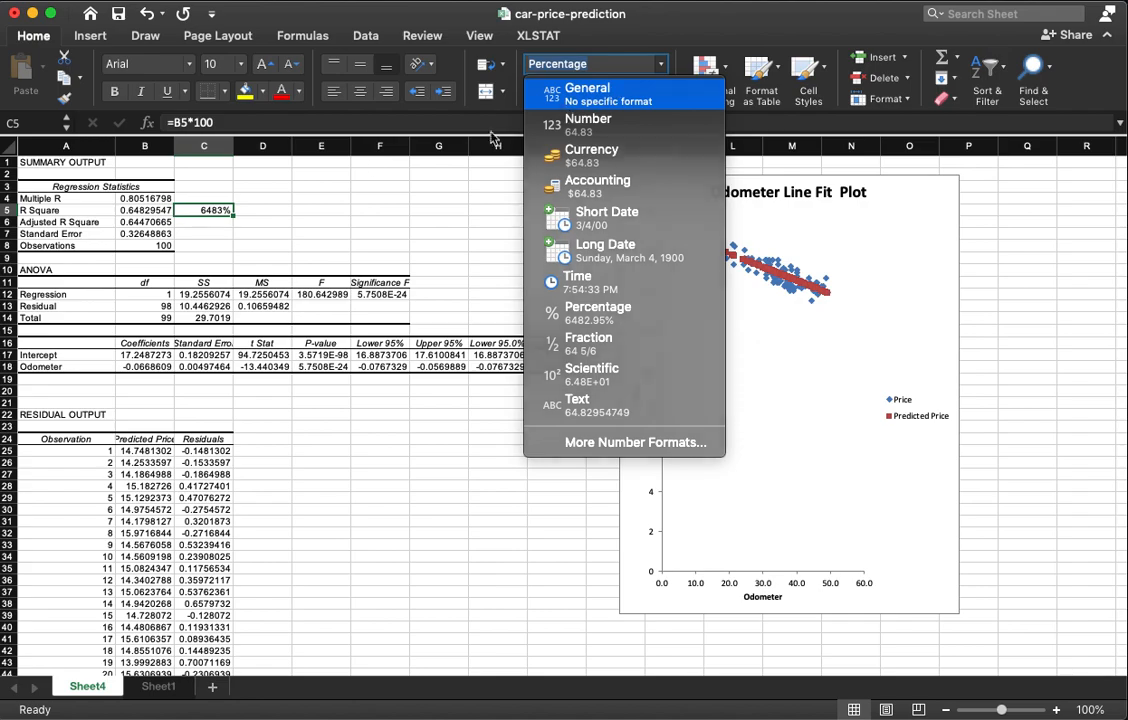
click(567, 113)
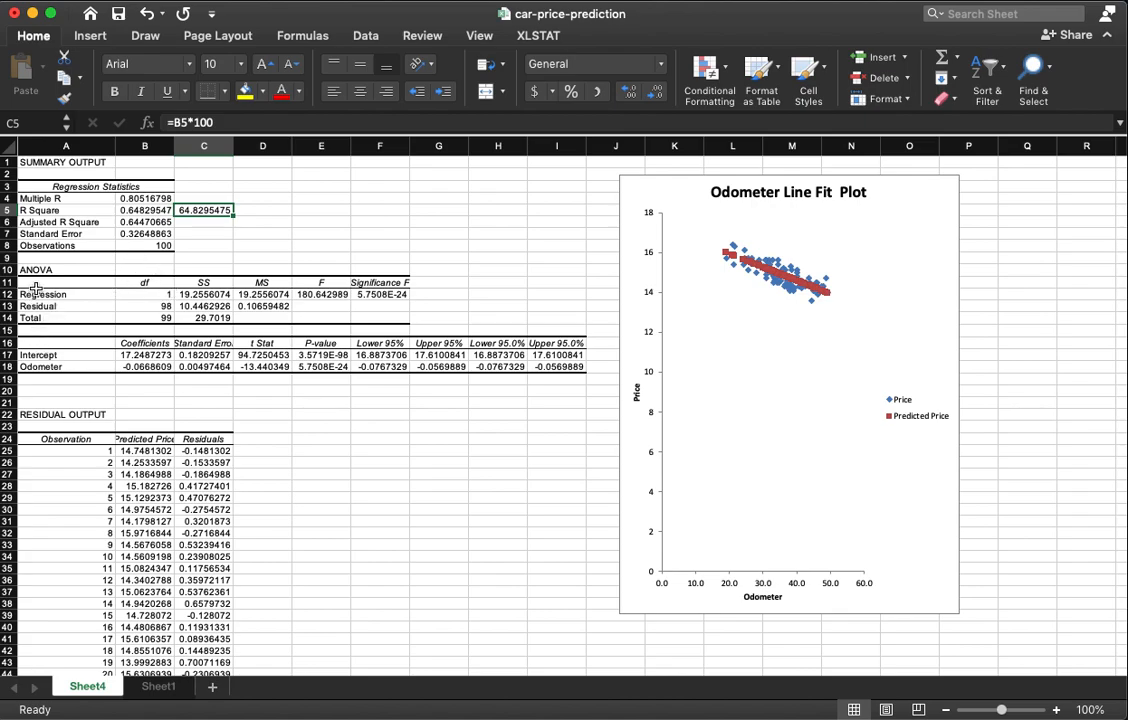
Examine the ANOVA table, its F value, and the Intercept and Odometer coefficients in the regression output
drag(35, 270, 366, 320)
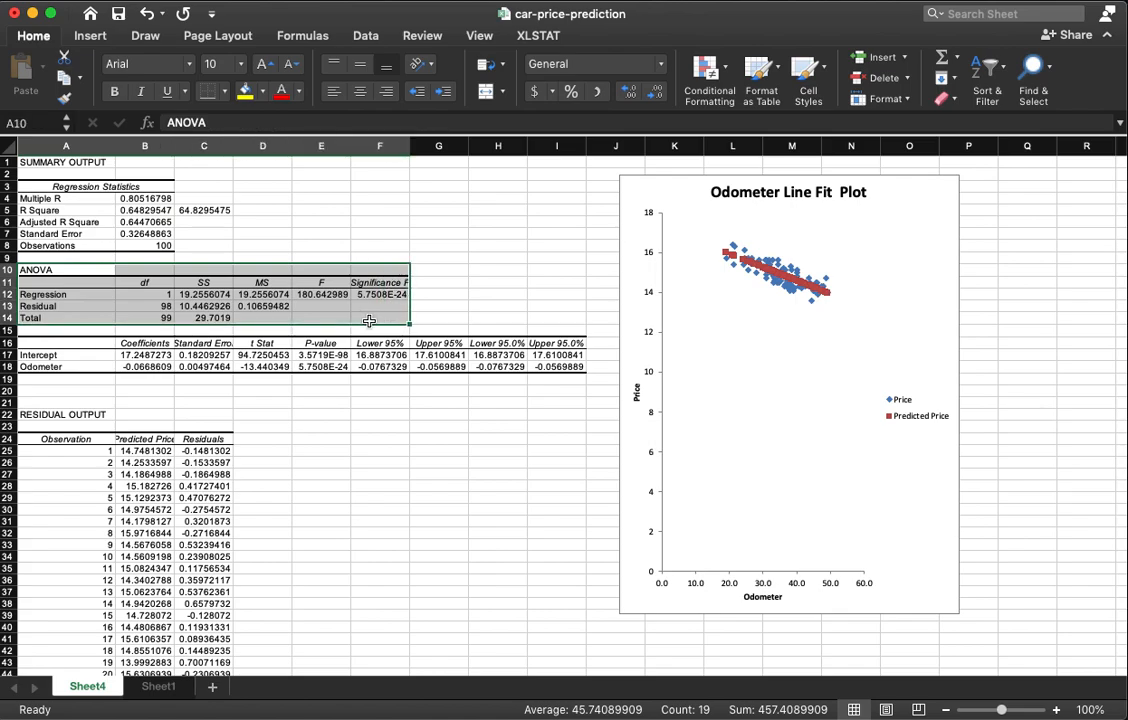
click(344, 292)
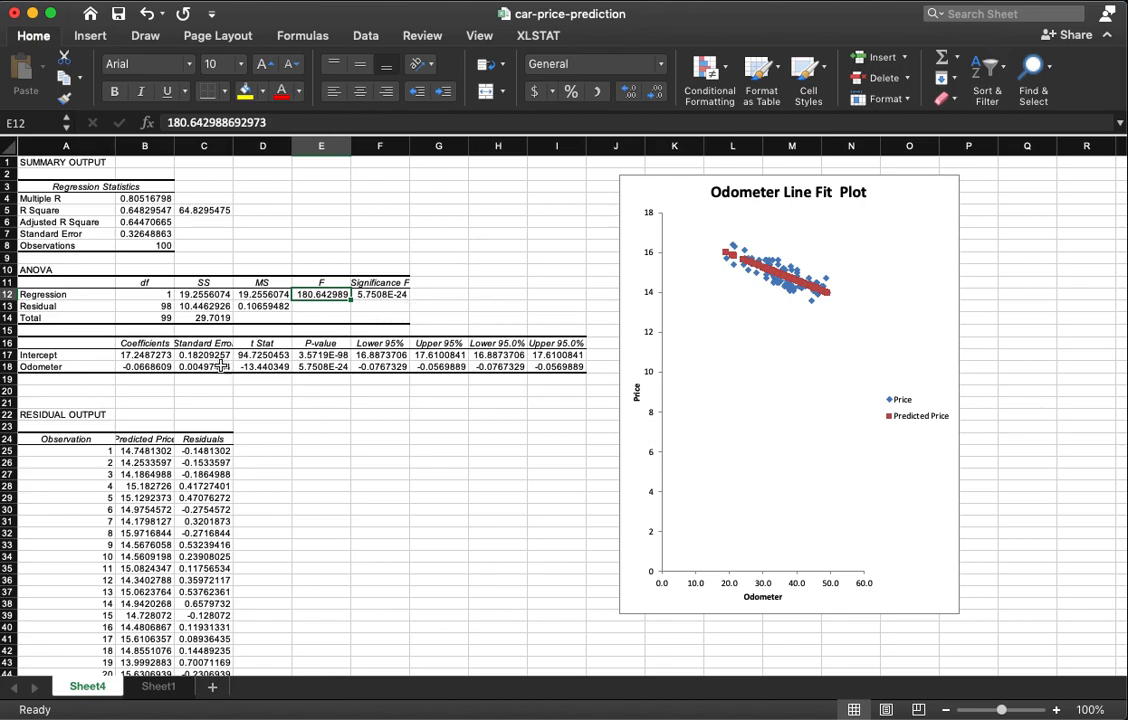
drag(144, 343, 140, 367)
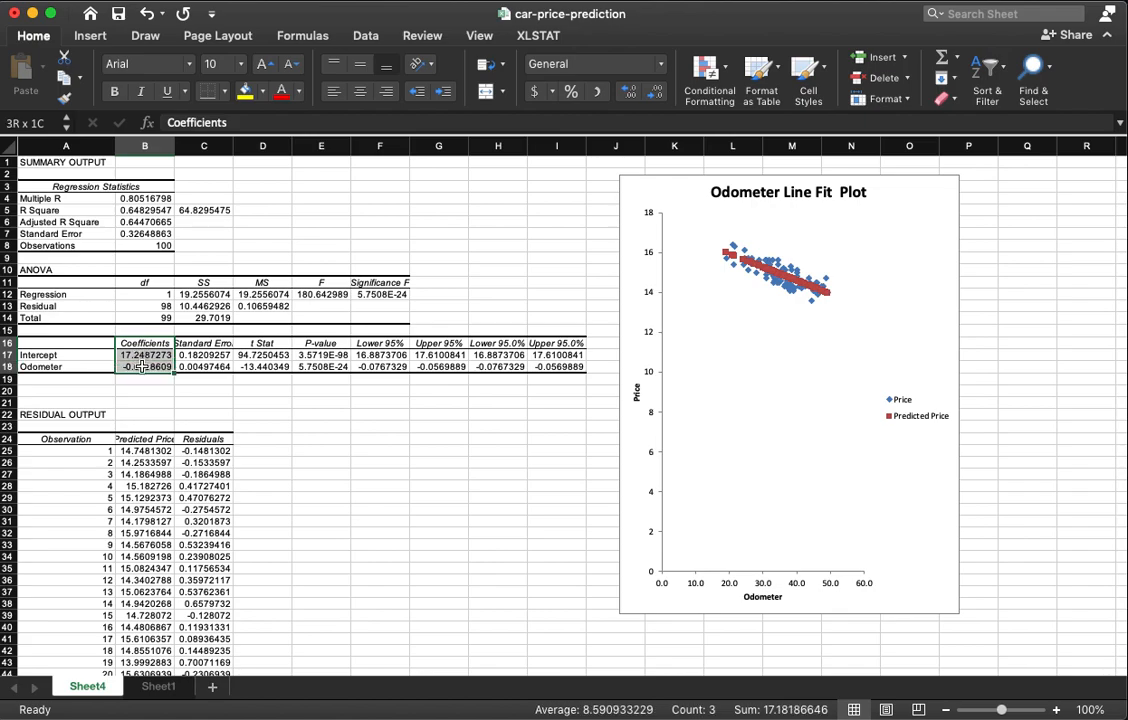
click(325, 291)
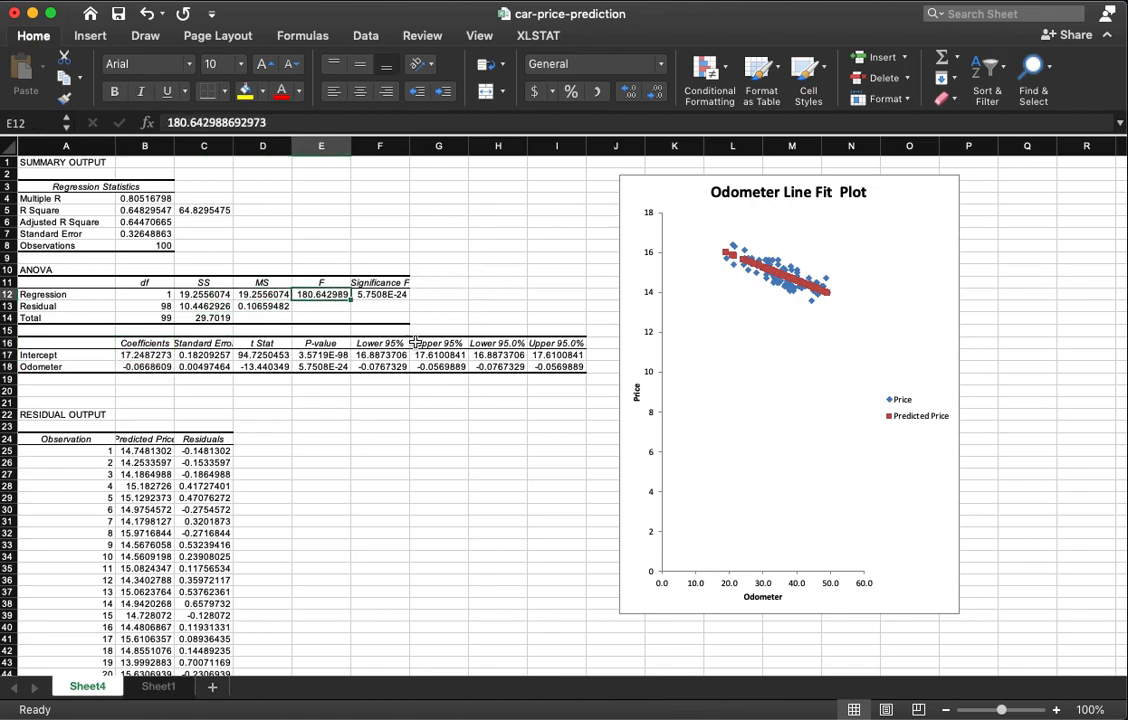
Examine the Coefficients column of the regression output, comparing the Intercept in B17 with the Odometer slope in B18
drag(145, 343, 160, 367)
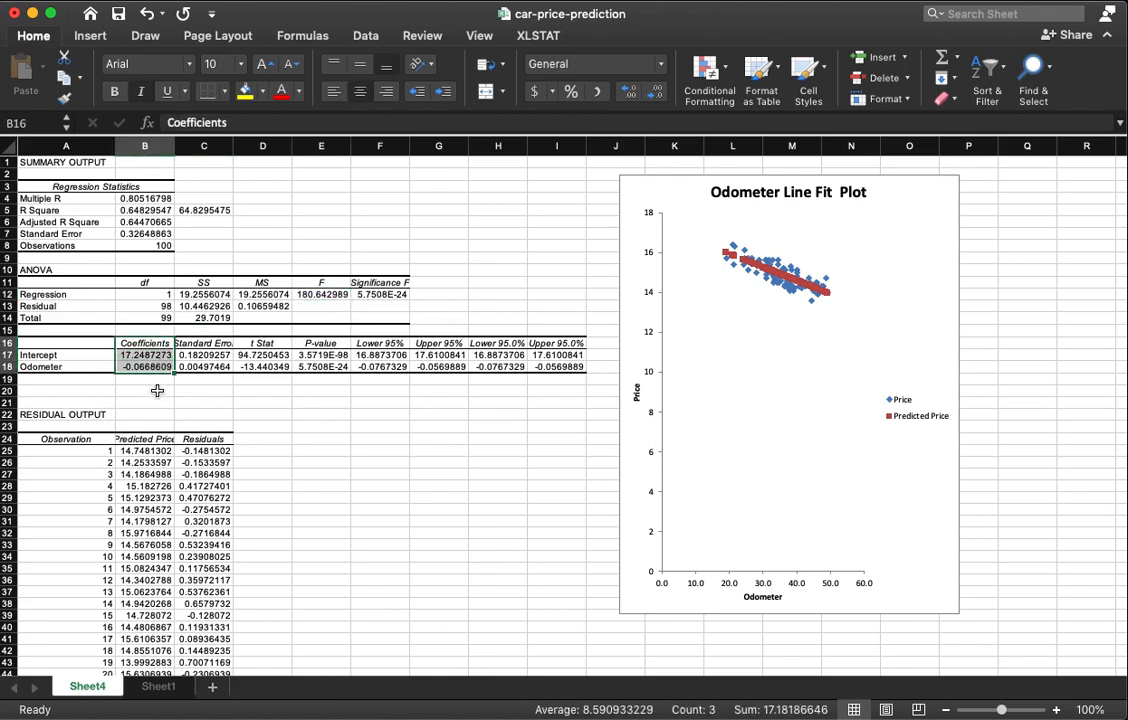
click(157, 390)
scroll(398, 292, down, 1)
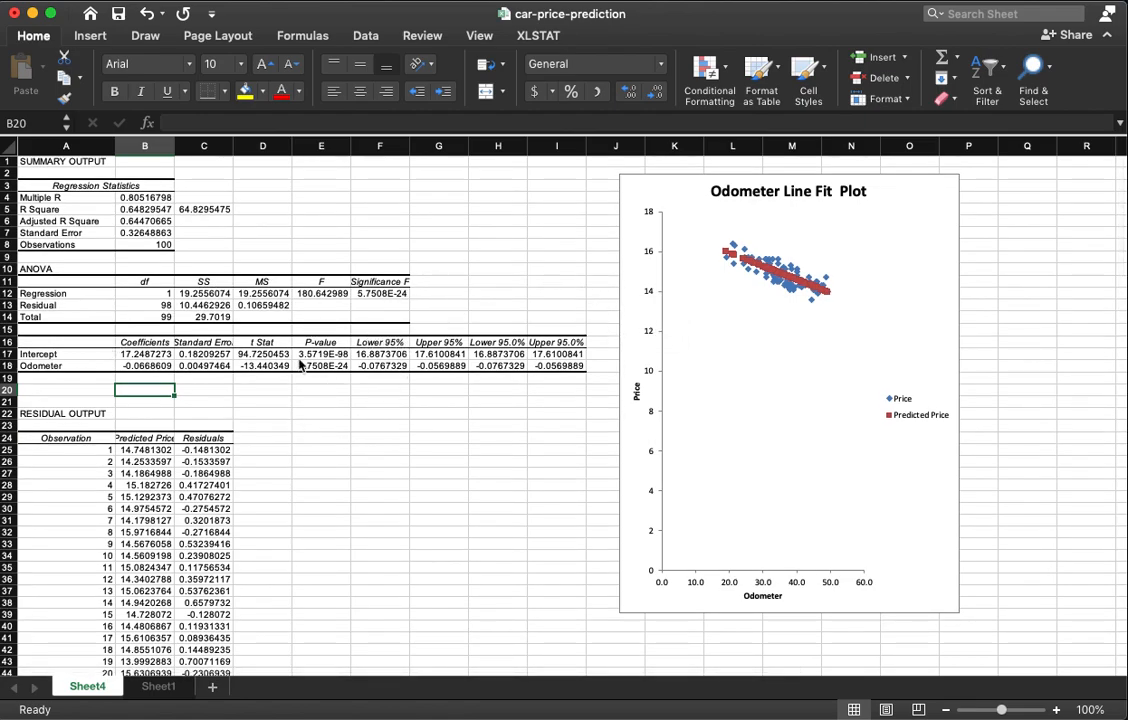
click(82, 355)
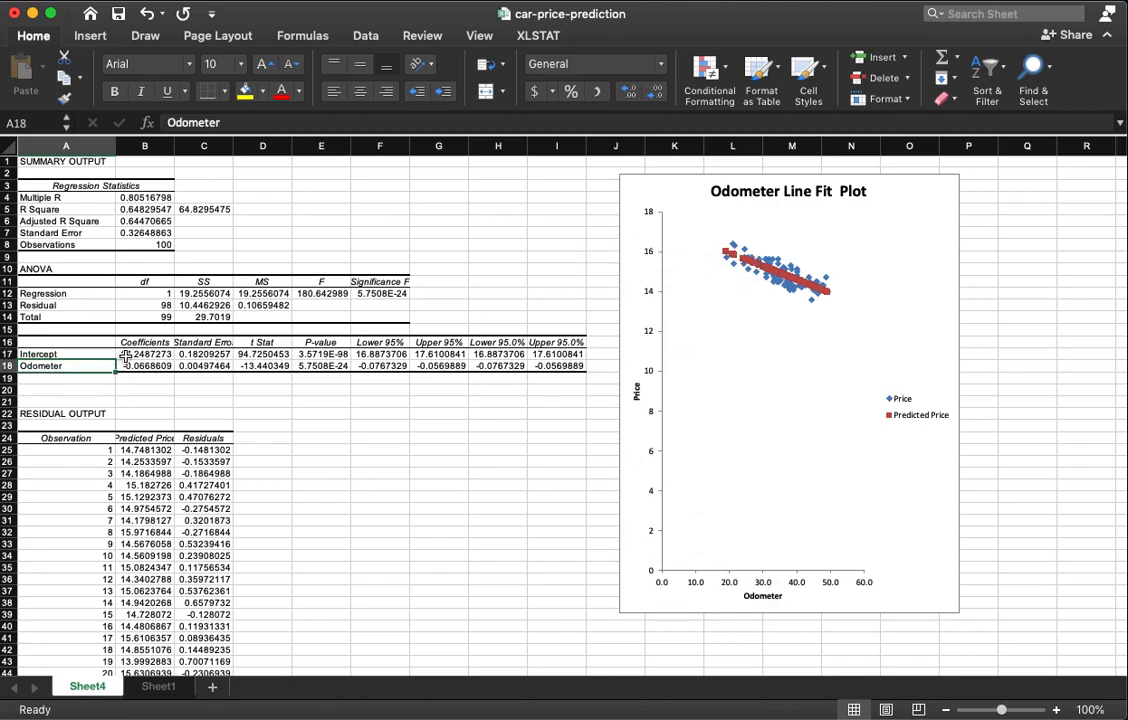
click(140, 354)
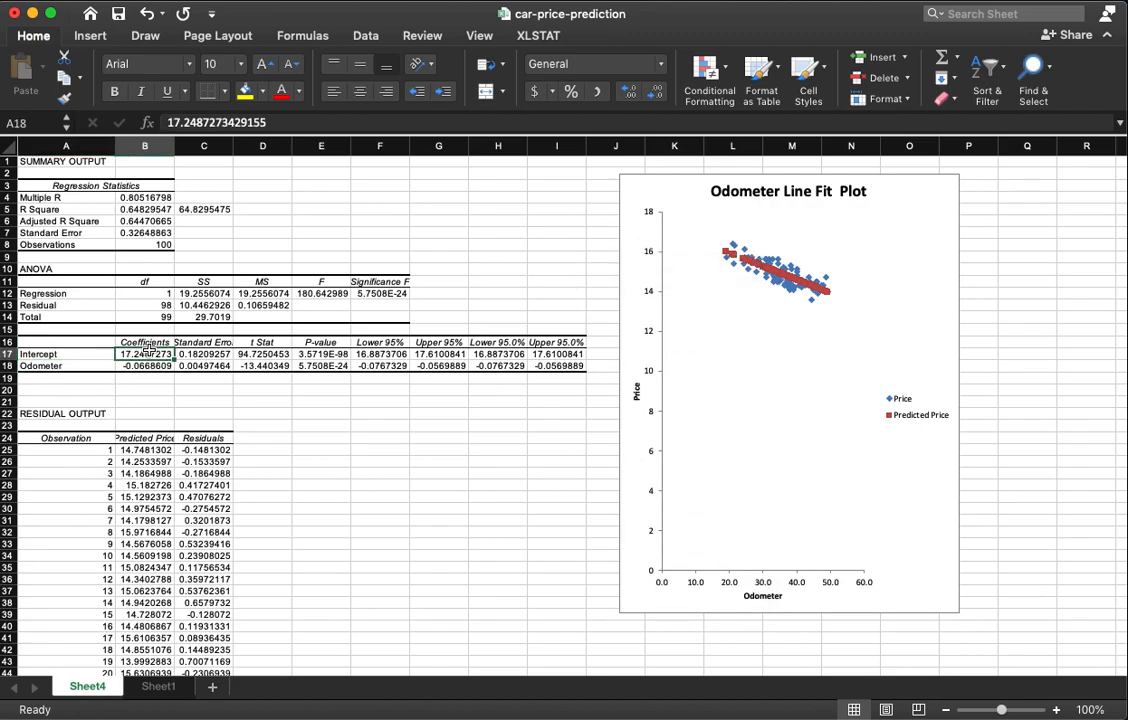
click(161, 367)
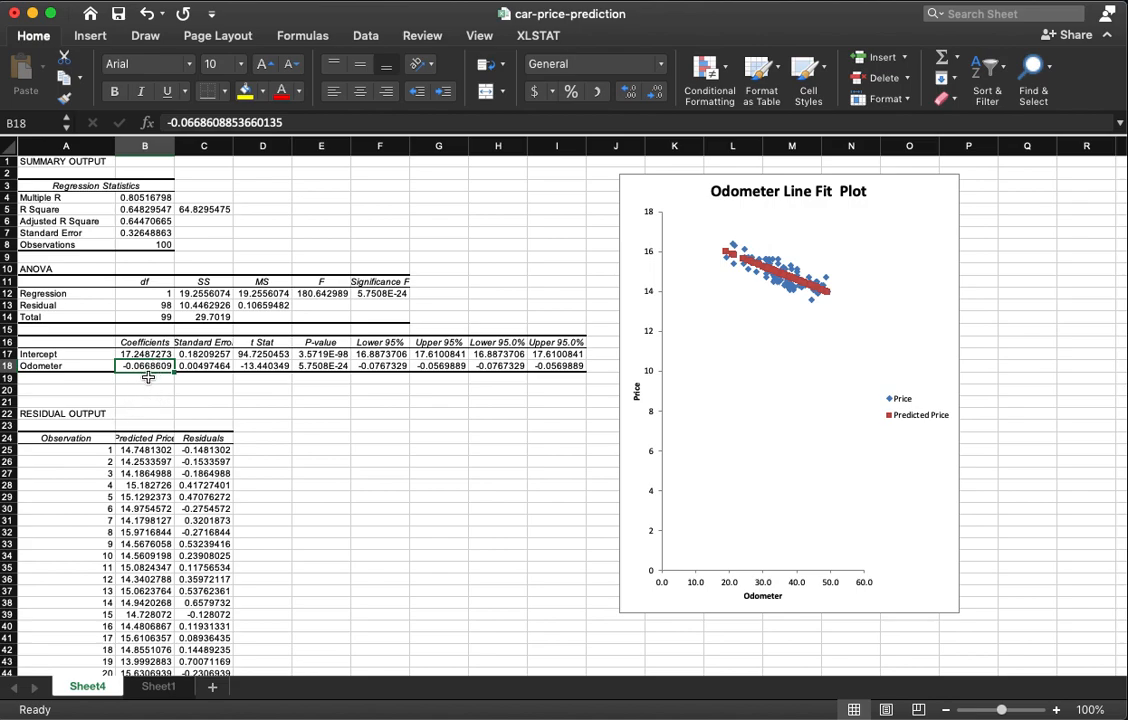
click(148, 388)
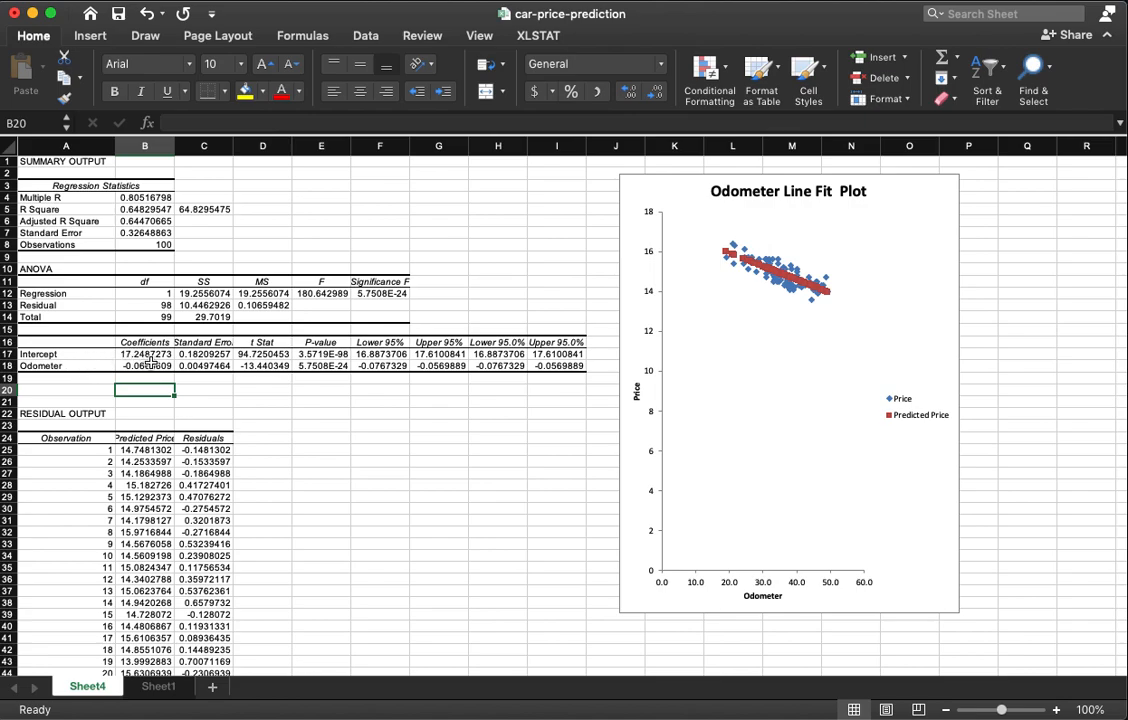
click(141, 366)
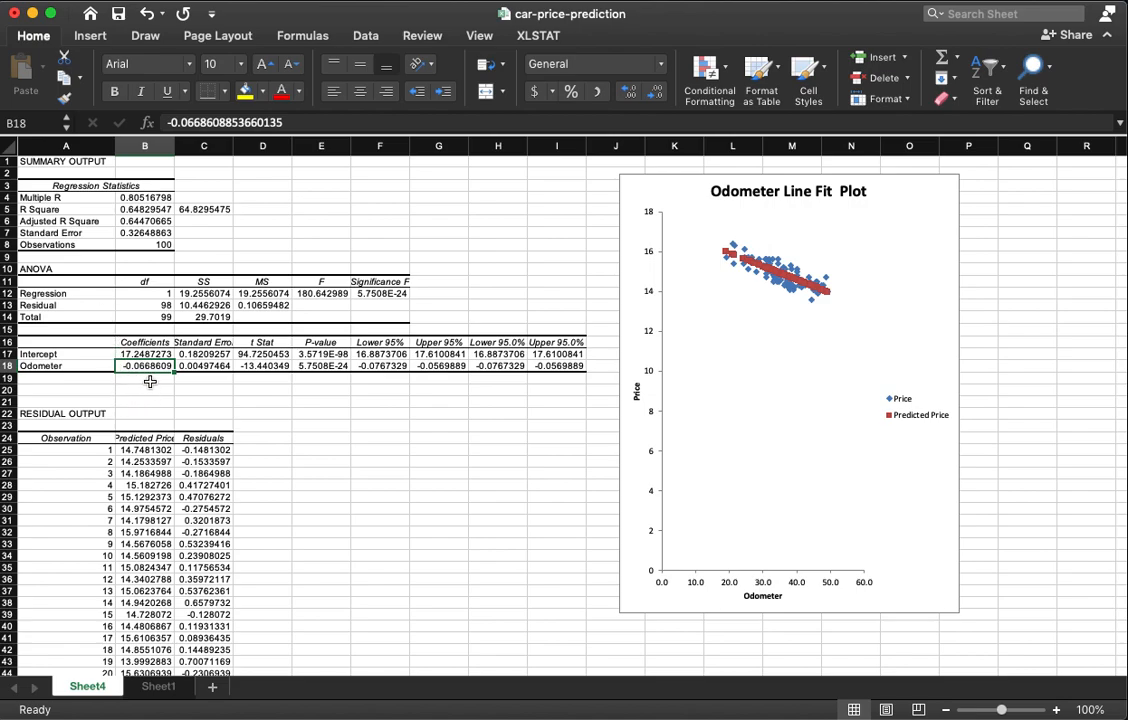
click(146, 390)
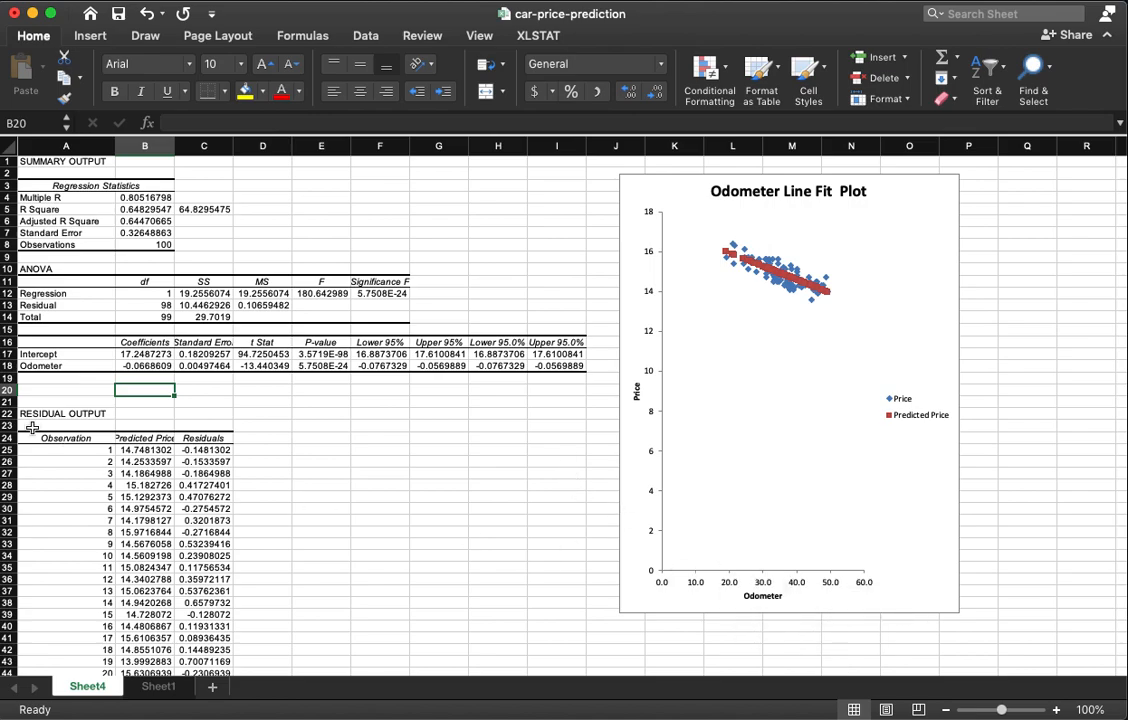
click(152, 367)
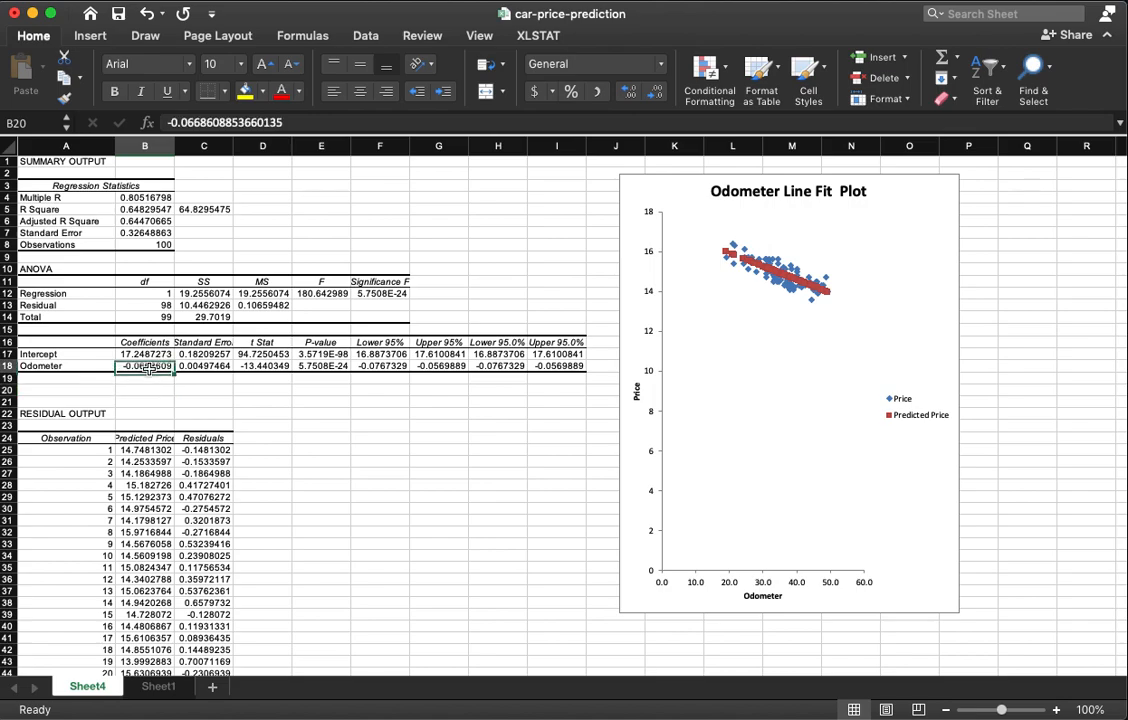
click(141, 393)
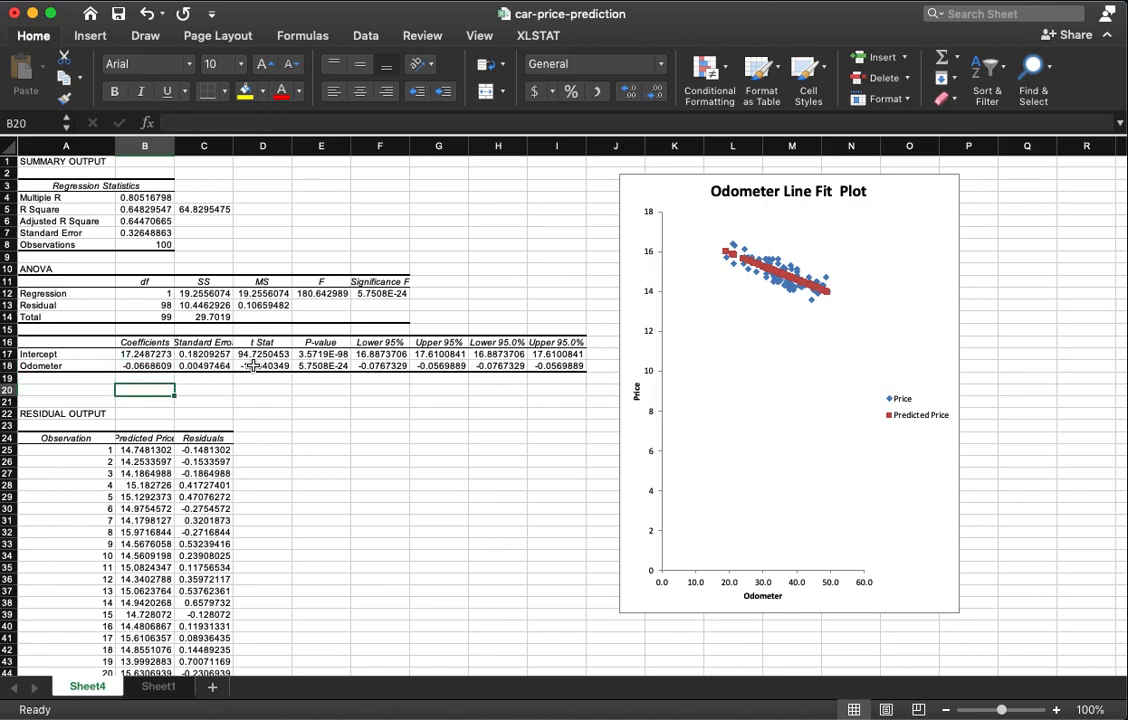
Inspect the t Stat values in D17:D18 and the Odometer coefficient's Lower 95% and Upper 95% bounds in F18:G18
drag(262, 366, 262, 354)
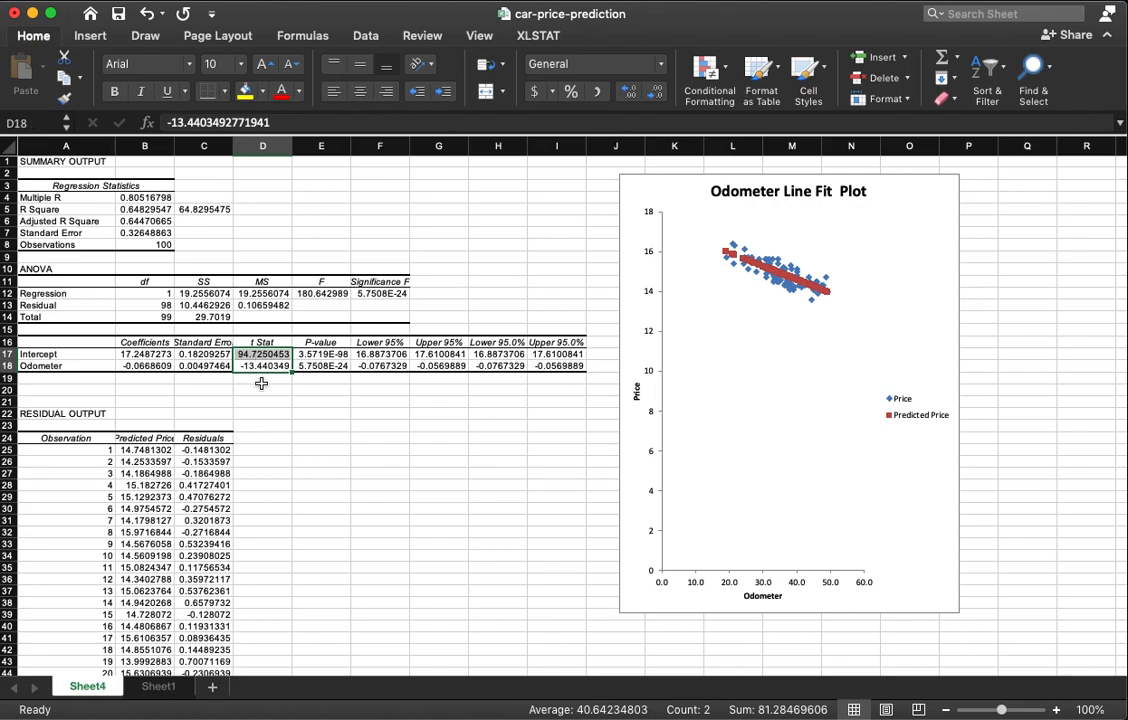
click(261, 380)
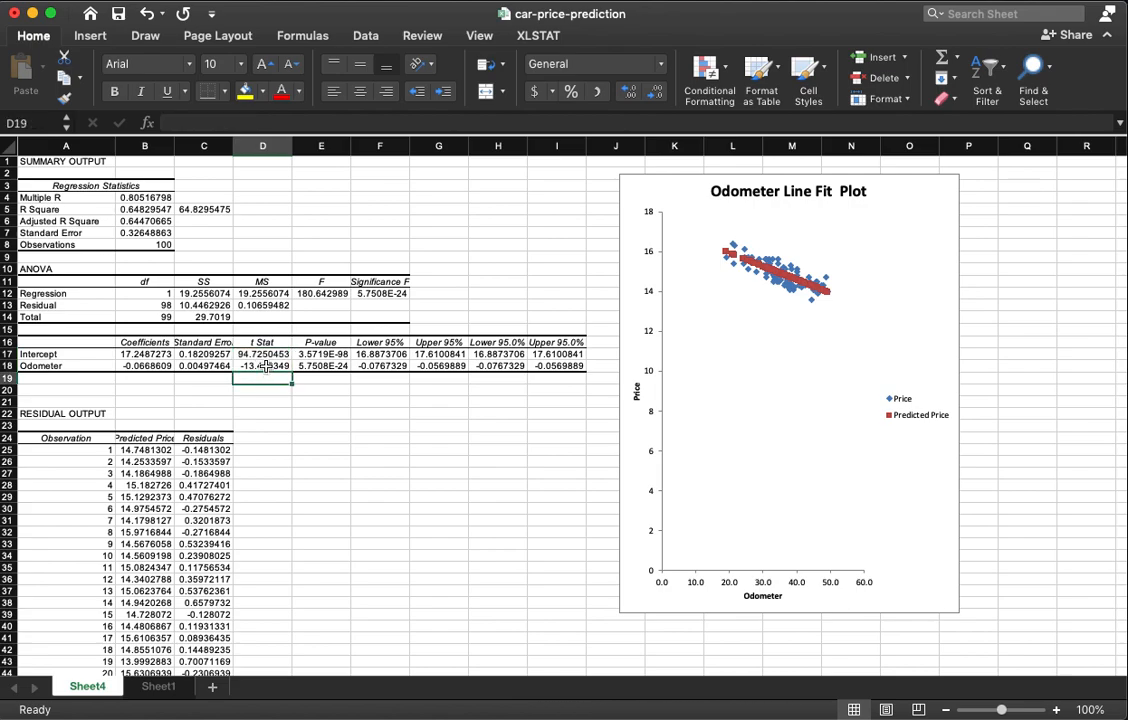
drag(262, 366, 262, 354)
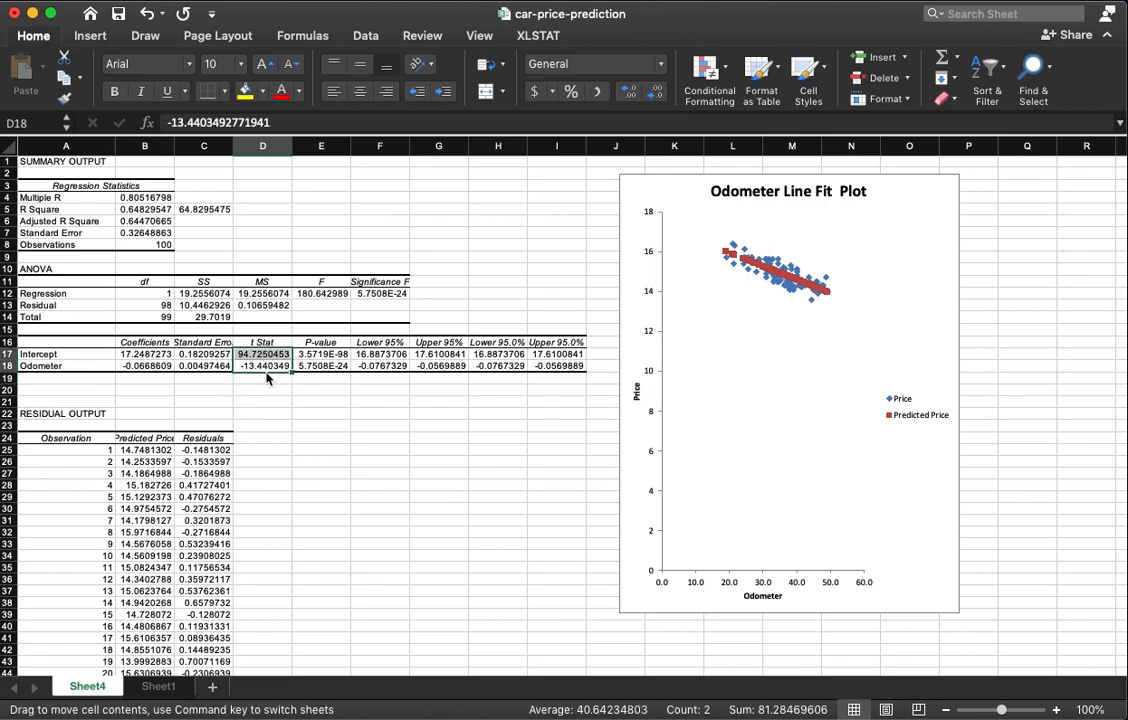
click(264, 381)
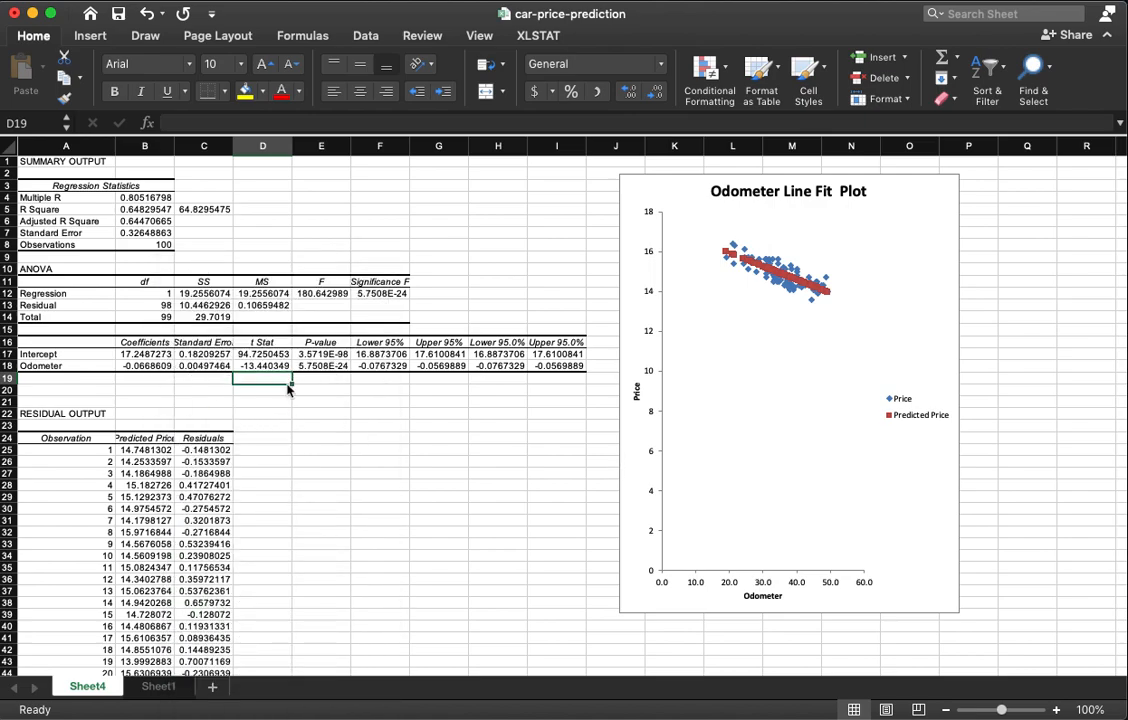
drag(380, 366, 440, 366)
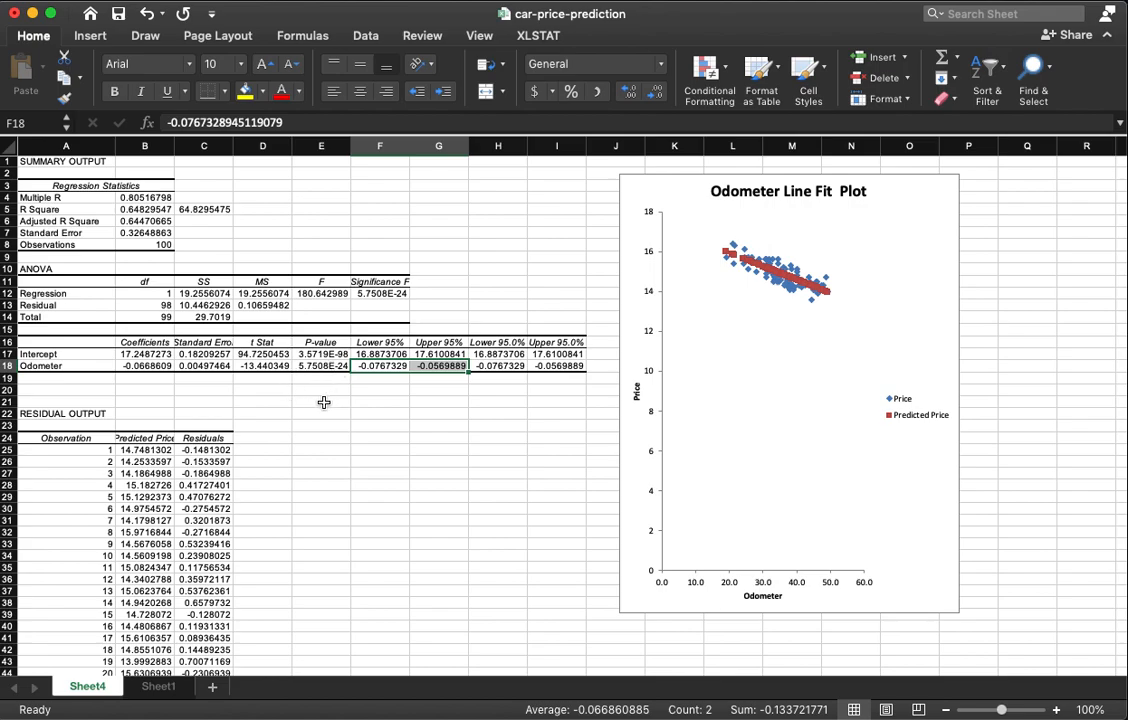
click(328, 400)
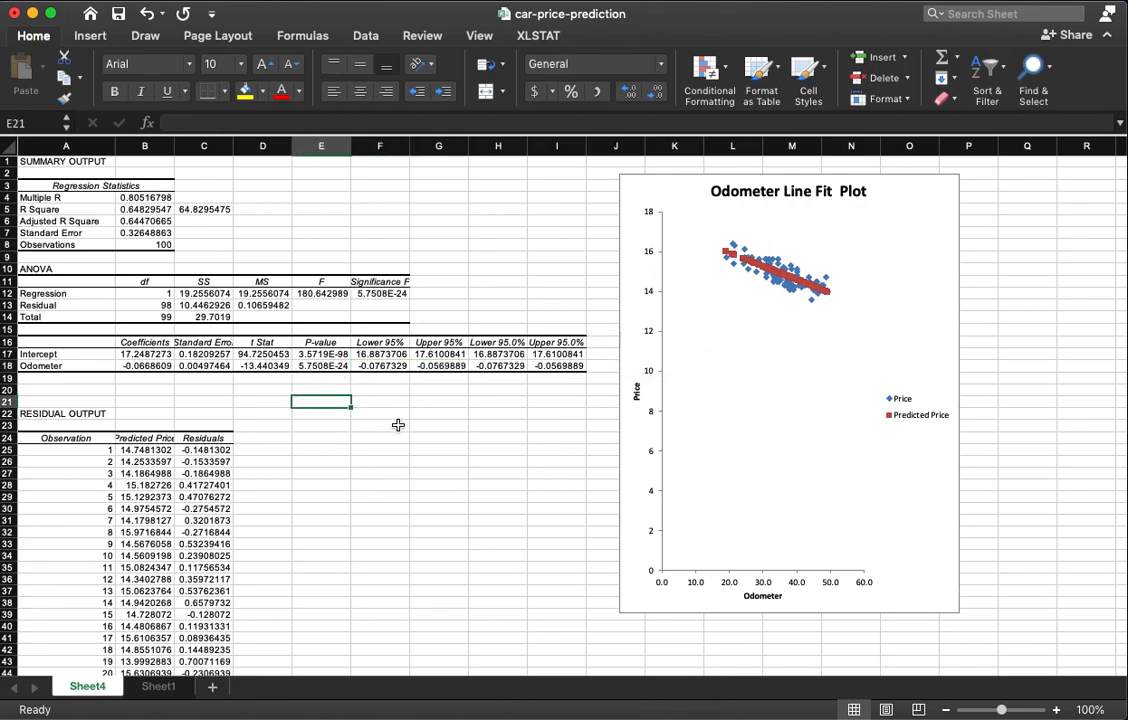